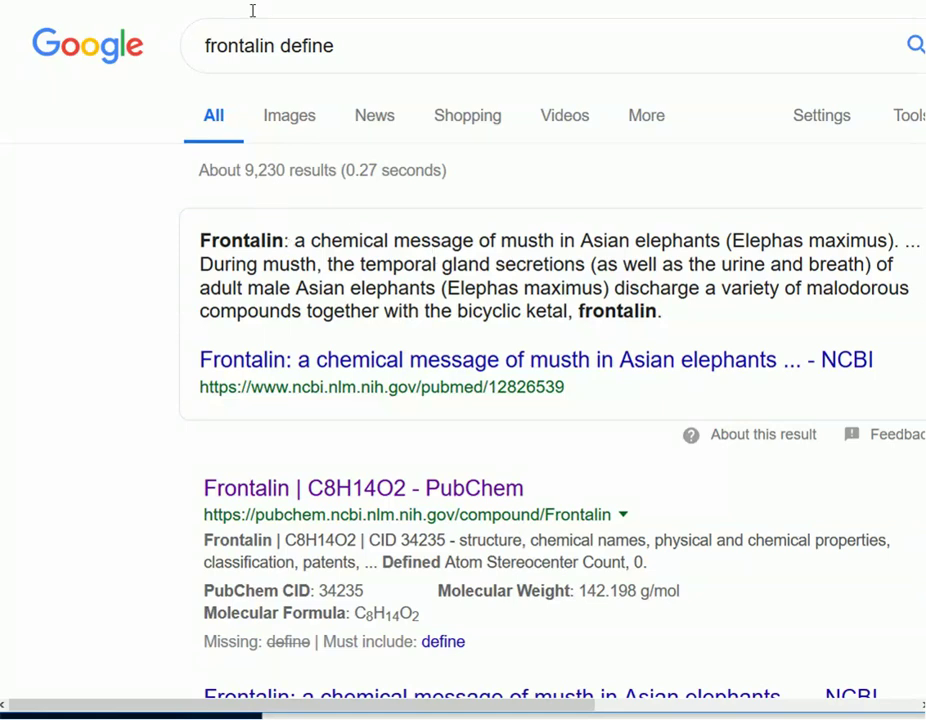
Step: Switch from the Google 'frontalin define' results to the OSCER Sketch Plus tab with Ctrl+Tab
{"action": "key", "text": "ctrl+Tab"}
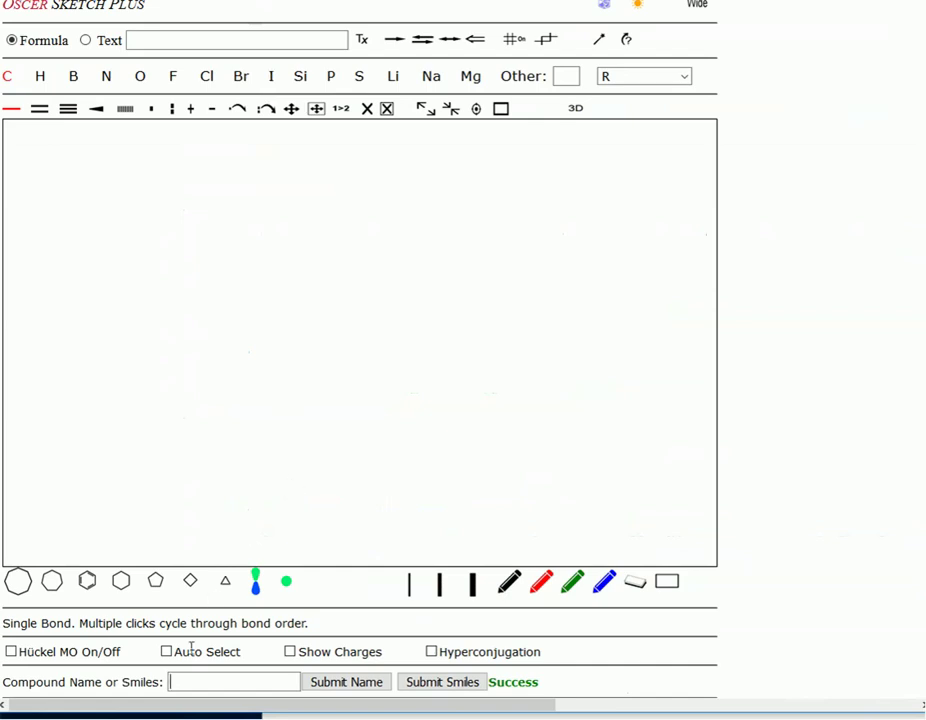
Step: Enter 'frontal' in the Compound Name field and submit it to draw frontalin's bicyclic ketal
{"action": "left_click", "coordinate": [205, 677]}
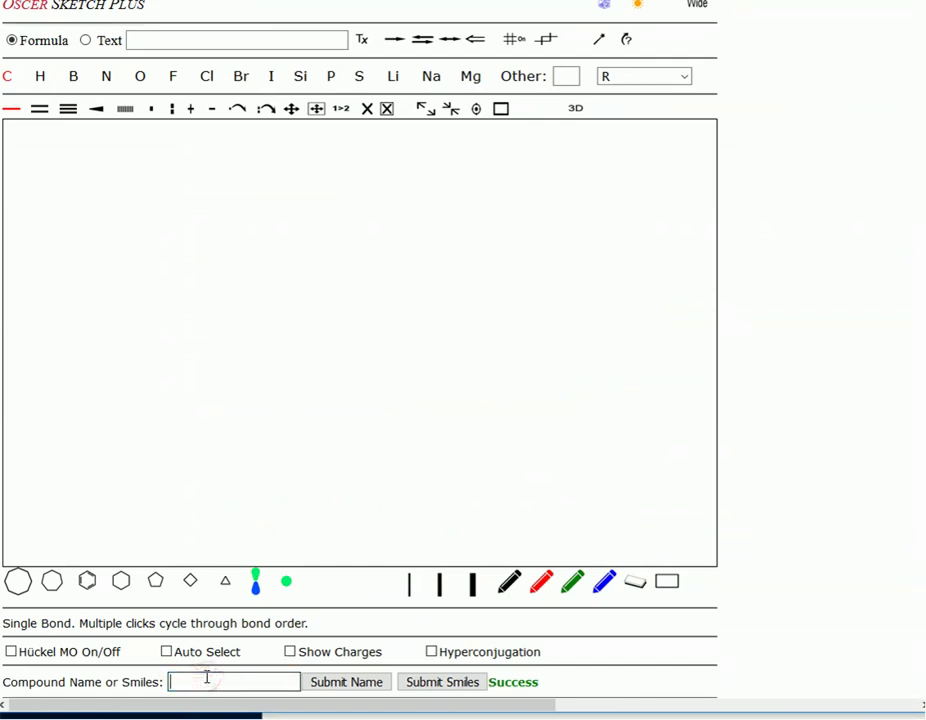
{"action": "type", "text": "frontalin"}
{"action": "scroll", "coordinate": [217, 680], "scroll_direction": "up", "scroll_amount": 1}
{"action": "scroll", "coordinate": [469, 663], "scroll_direction": "down", "scroll_amount": 1}
{"action": "left_click", "coordinate": [355, 682]}
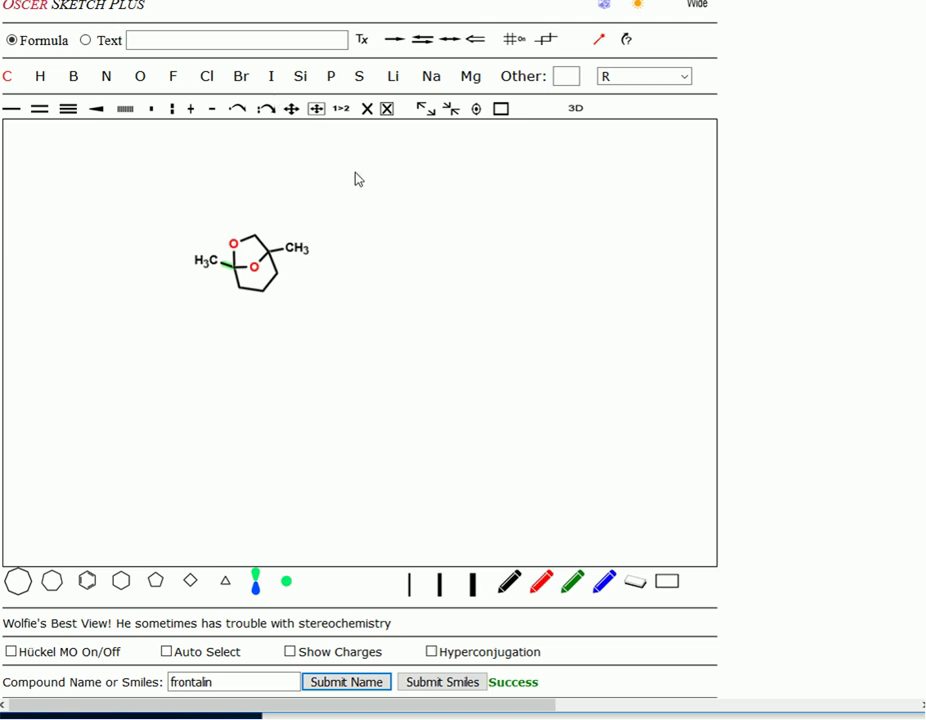
Step: Keep frontalin at the upper left and draw a reaction arrow to its right
{"action": "left_click", "coordinate": [476, 109]}
{"action": "left_click", "coordinate": [476, 109]}
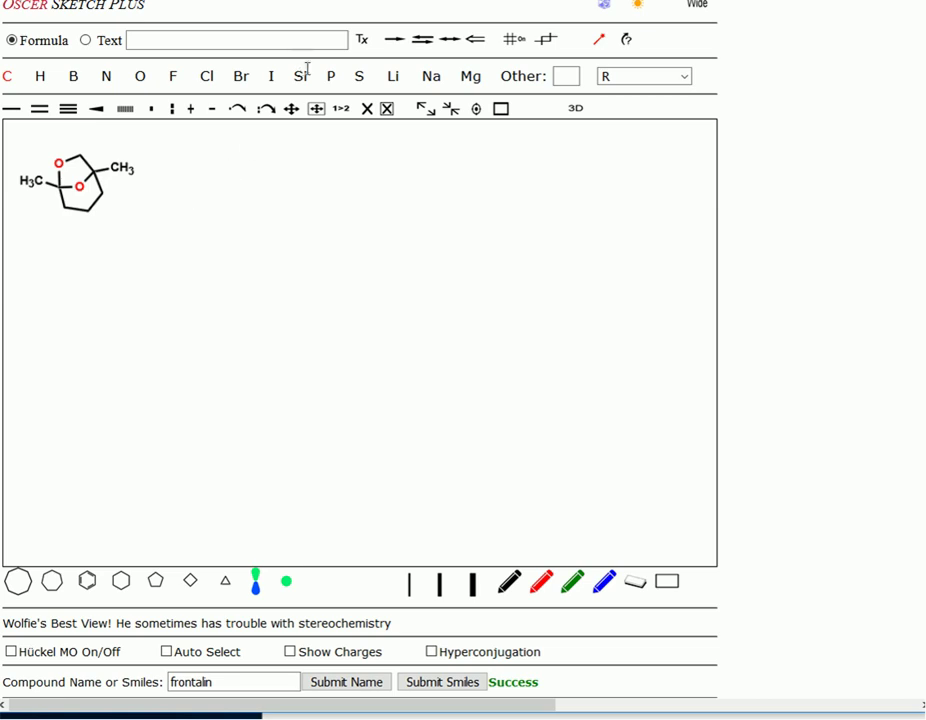
{"action": "left_click", "coordinate": [395, 41]}
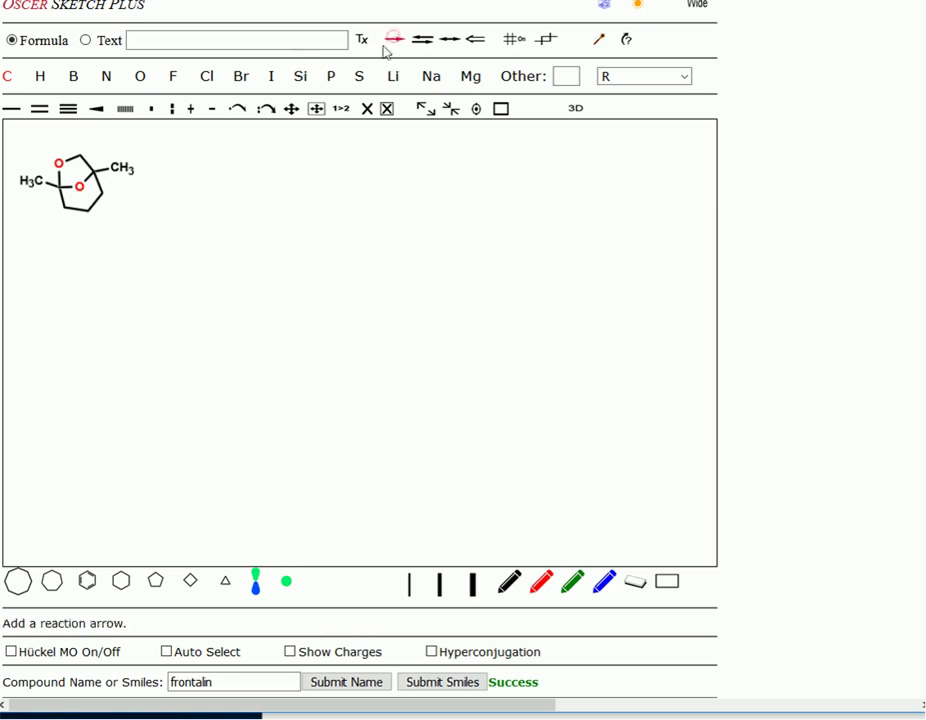
{"action": "left_click_drag", "start_coordinate": [145, 184], "coordinate": [192, 184]}
Step: Label the reaction arrow with H⁺ above and H₂O below
{"action": "left_click", "coordinate": [40, 78]}
{"action": "left_click", "coordinate": [168, 169]}
{"action": "left_click", "coordinate": [190, 108]}
{"action": "left_click", "coordinate": [168, 169]}
{"action": "left_click", "coordinate": [141, 77]}
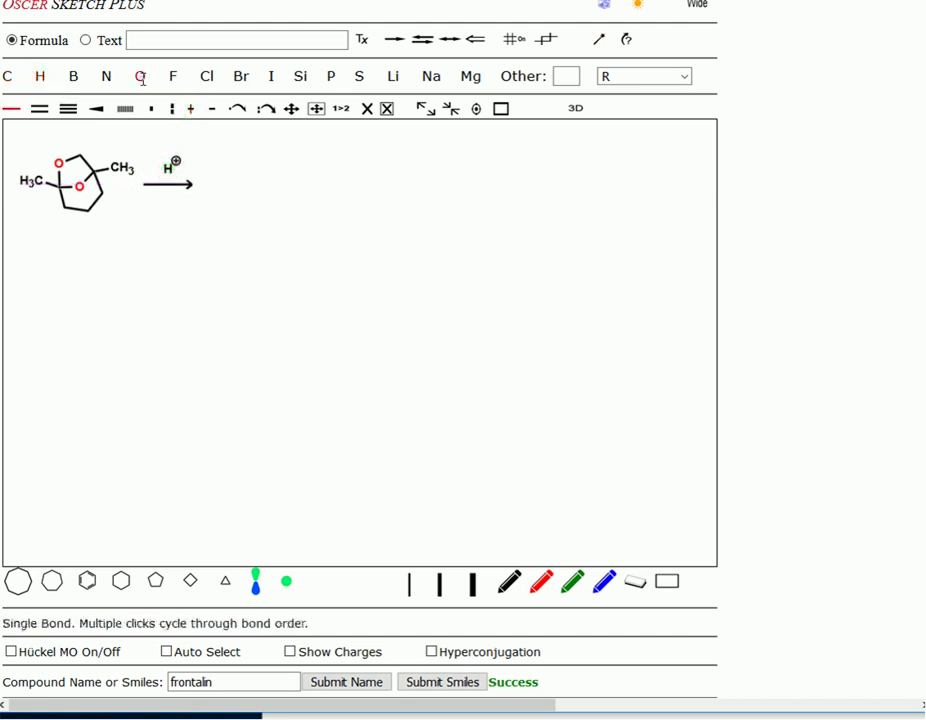
{"action": "left_click", "coordinate": [166, 208]}
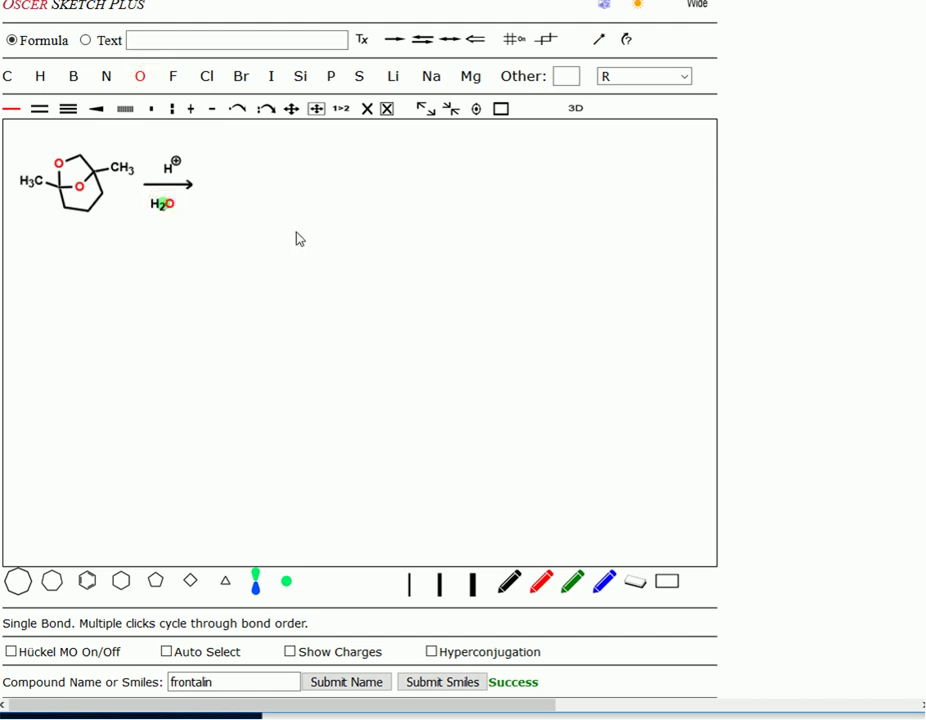
{"action": "left_click", "coordinate": [265, 110]}
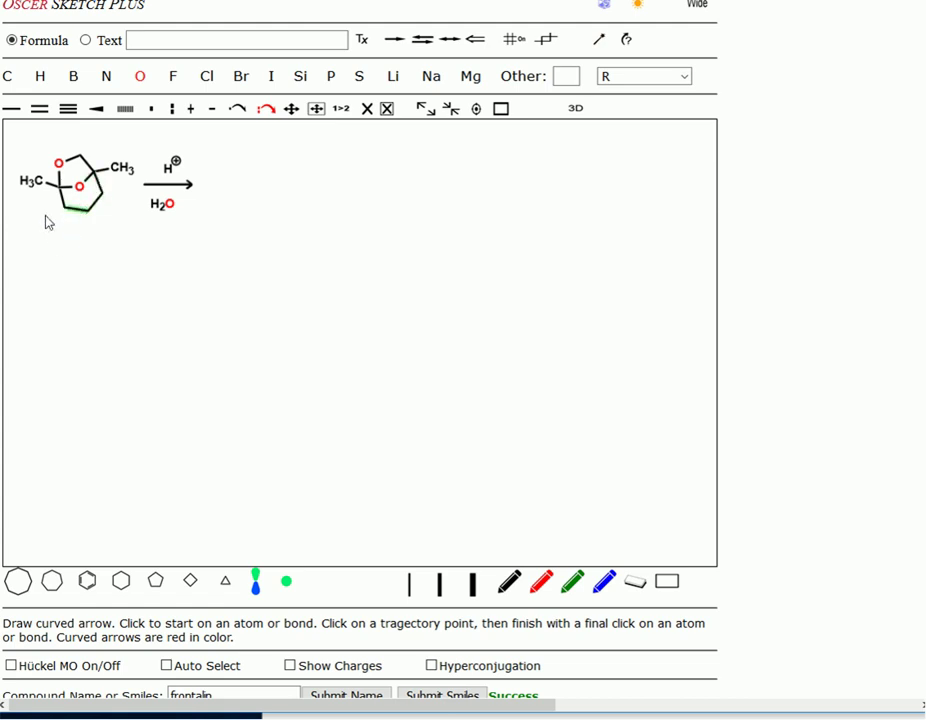
Step: Draw a curved arrow from frontalin's ring oxygen to H⁺ and generate the protonated intermediate
{"action": "left_click", "coordinate": [58, 163]}
{"action": "left_click", "coordinate": [85, 132]}
{"action": "left_click", "coordinate": [168, 168]}
{"action": "left_click", "coordinate": [624, 39]}
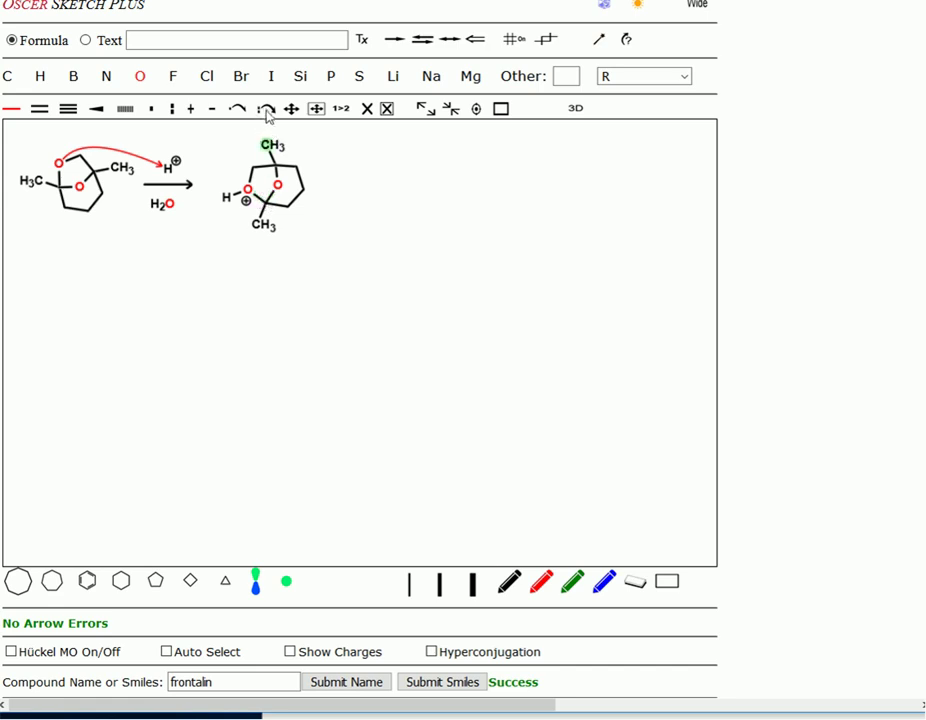
Step: Add ring-opening curved arrows on the intermediate's O–C bond, then a reaction arrow after it
{"action": "left_click", "coordinate": [266, 109]}
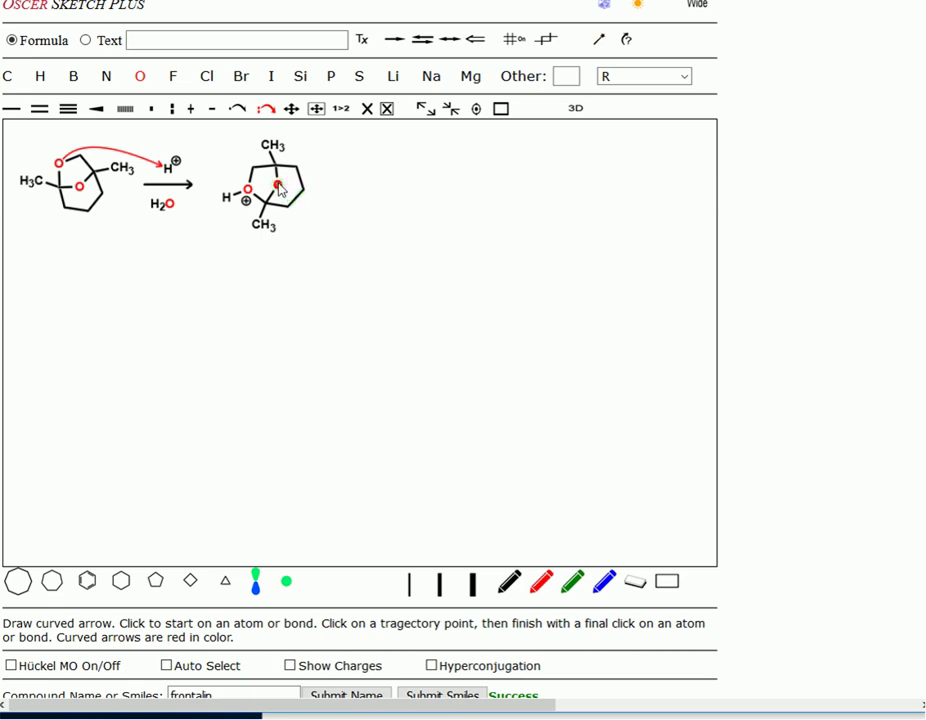
{"action": "left_click", "coordinate": [280, 188]}
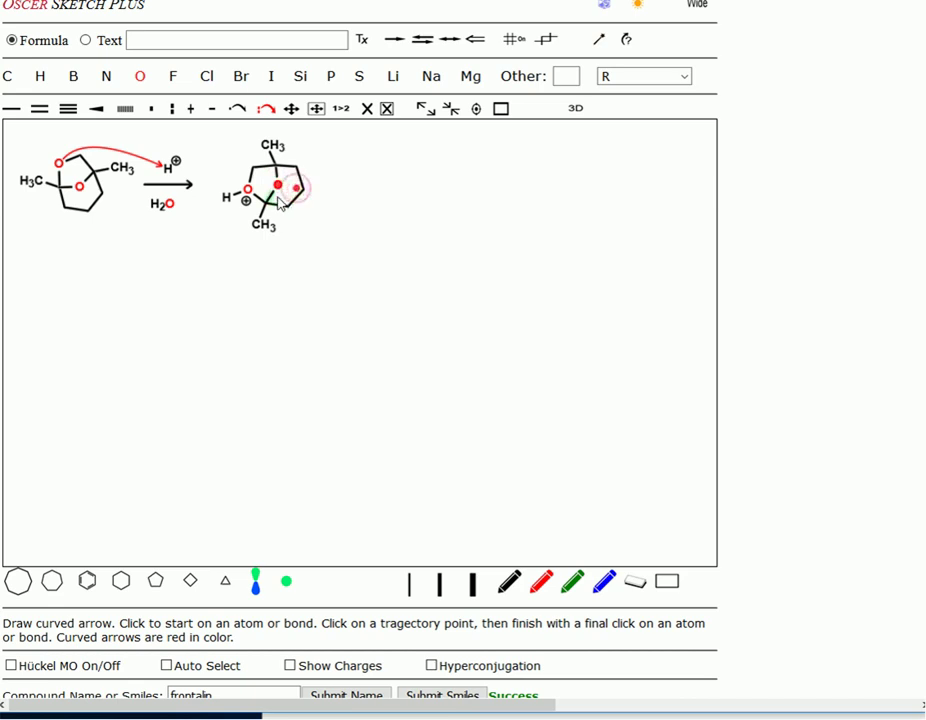
{"action": "left_click", "coordinate": [282, 196]}
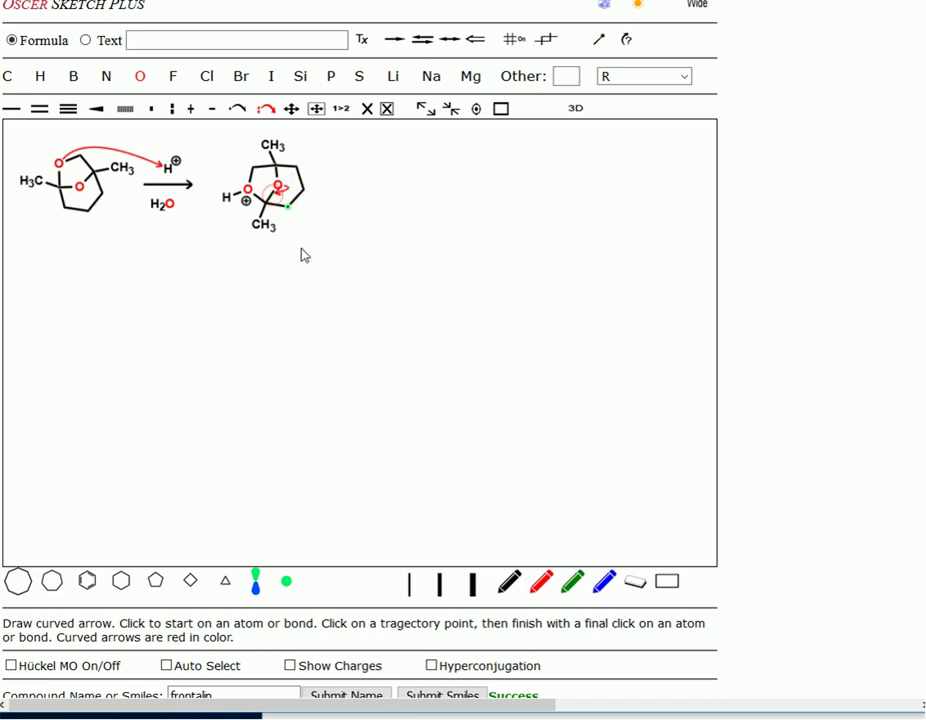
{"action": "left_click", "coordinate": [256, 197]}
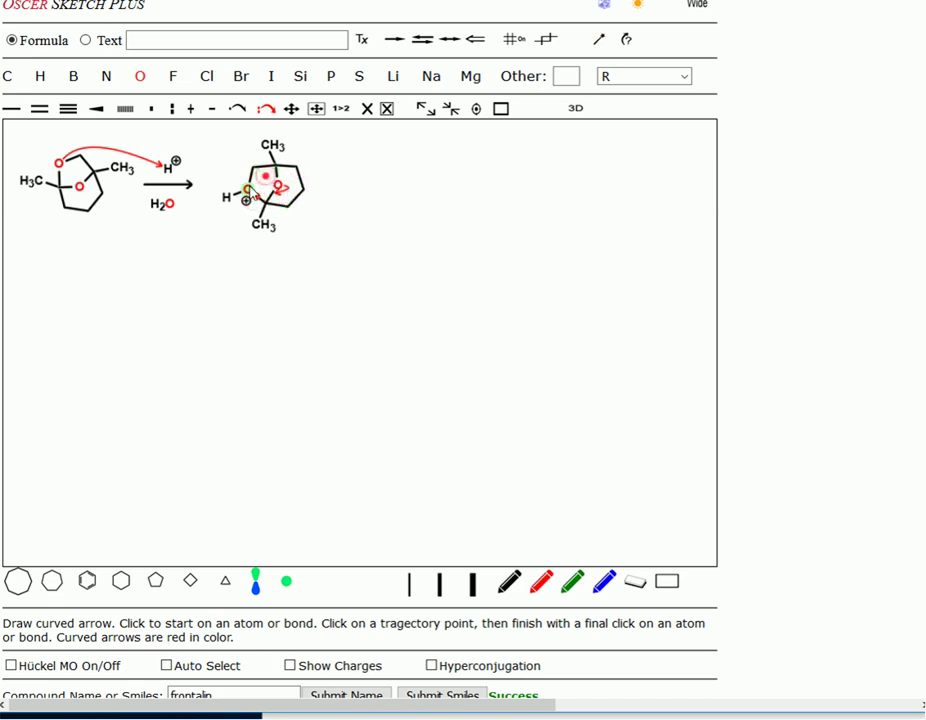
{"action": "left_click", "coordinate": [394, 41]}
{"action": "left_click_drag", "start_coordinate": [324, 184], "coordinate": [373, 184]}
{"action": "left_click", "coordinate": [630, 41]}
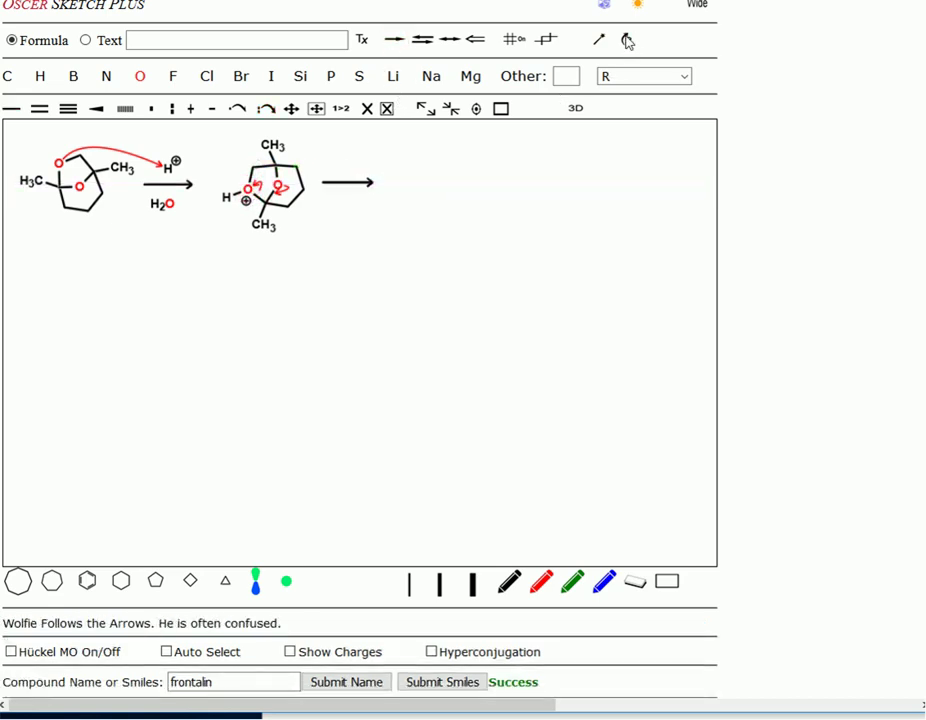
Step: Generate the ring-opened oxonium ion, then add a downward reaction arrow and water beside it
{"action": "left_click", "coordinate": [316, 172]}
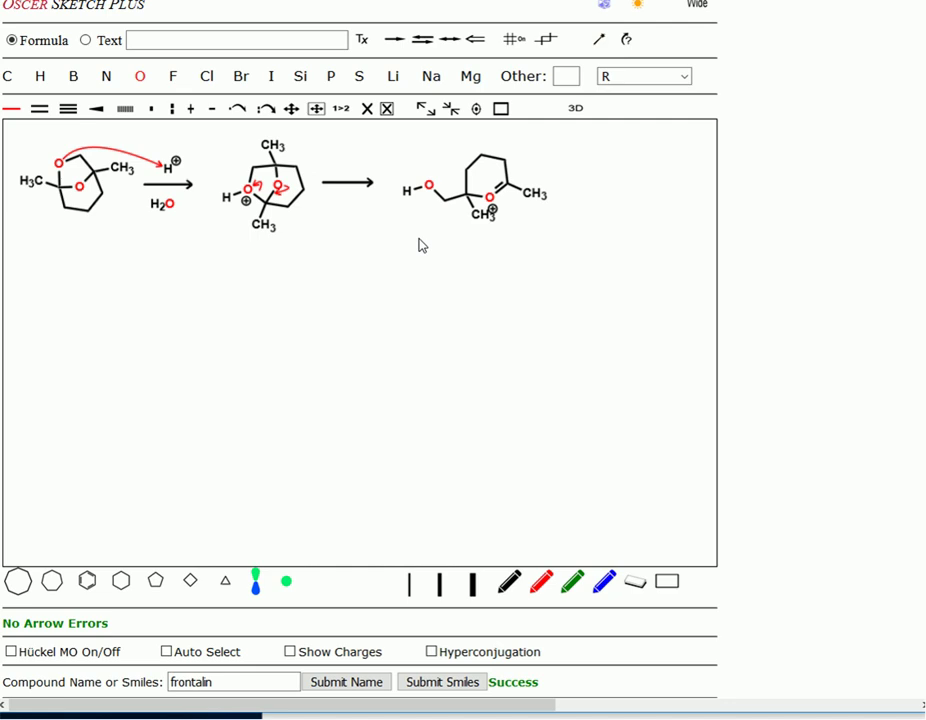
{"action": "left_click", "coordinate": [396, 40]}
{"action": "left_click_drag", "start_coordinate": [533, 230], "coordinate": [533, 285]}
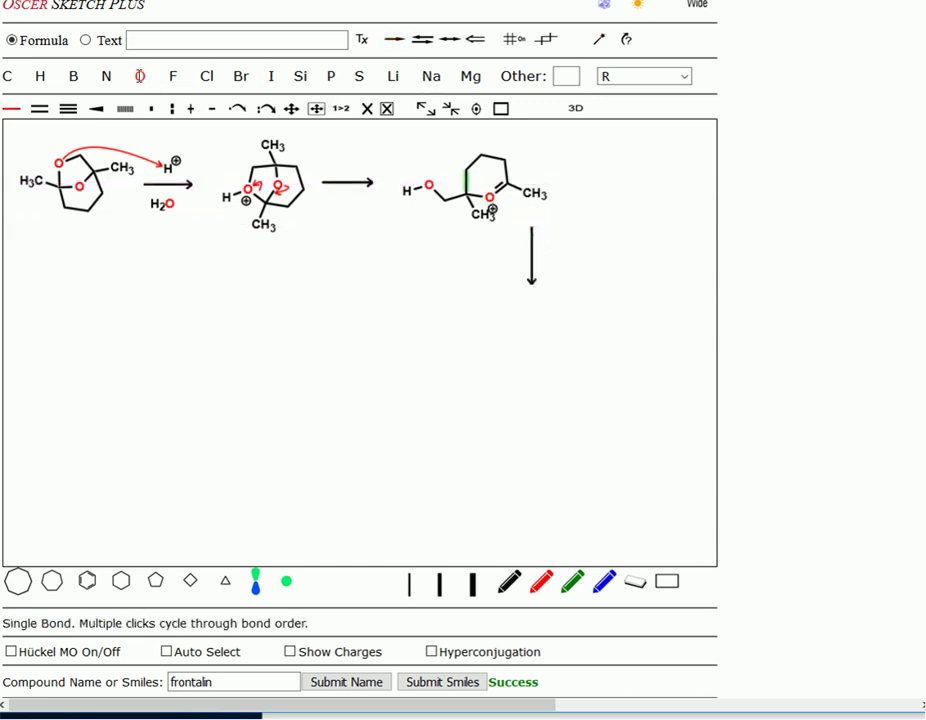
{"action": "left_click", "coordinate": [554, 166]}
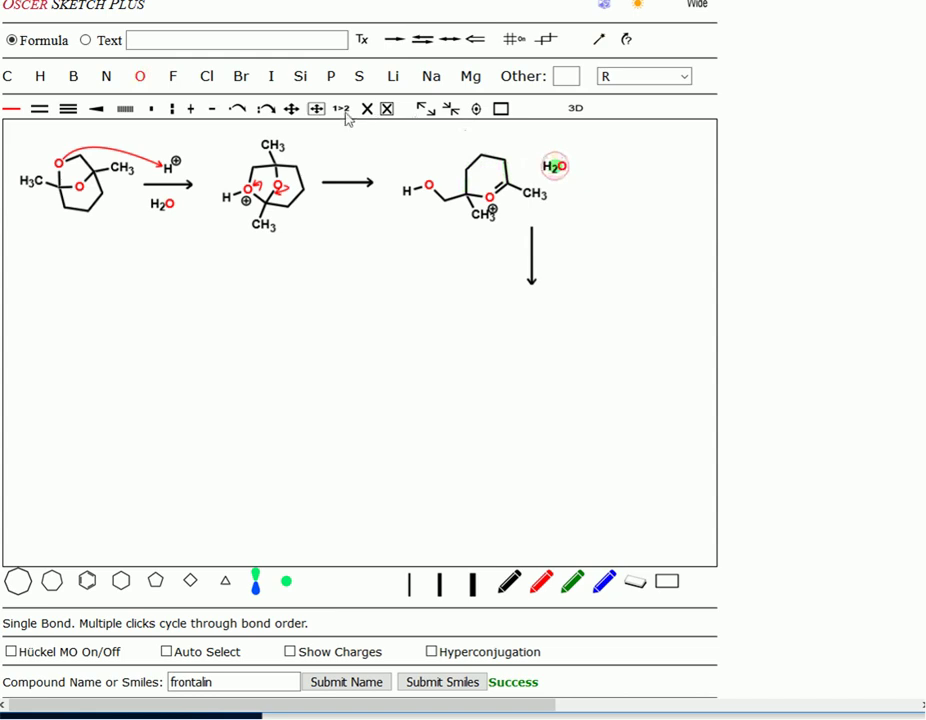
Step: Draw arrows from water's oxygen to the carbonyl carbon and C=O to O⁺, then generate the adduct
{"action": "left_click", "coordinate": [265, 108]}
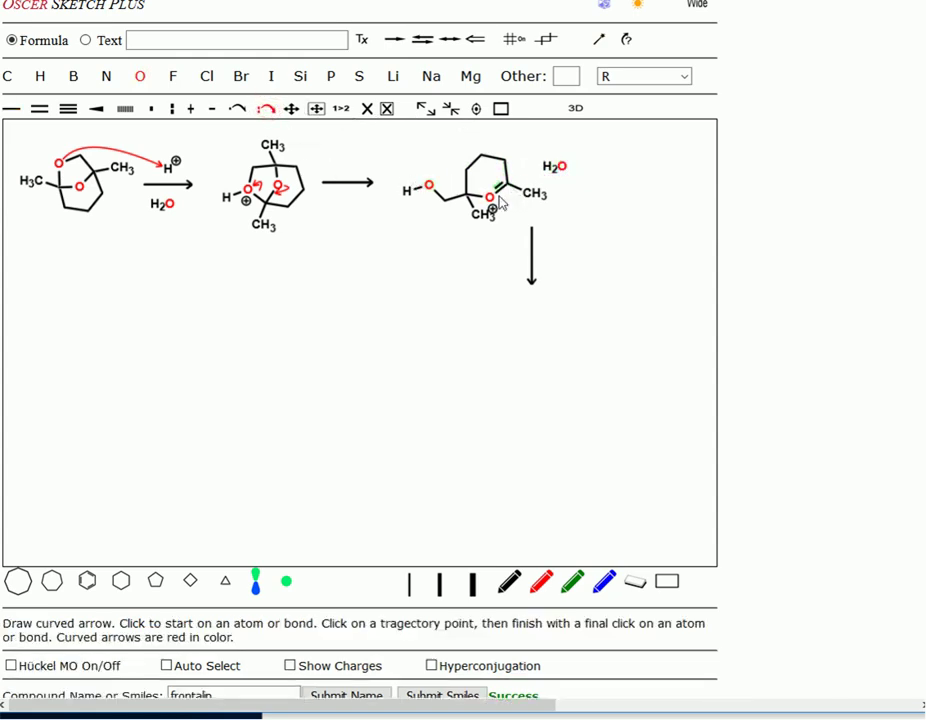
{"action": "left_click", "coordinate": [560, 166]}
{"action": "left_click", "coordinate": [532, 141]}
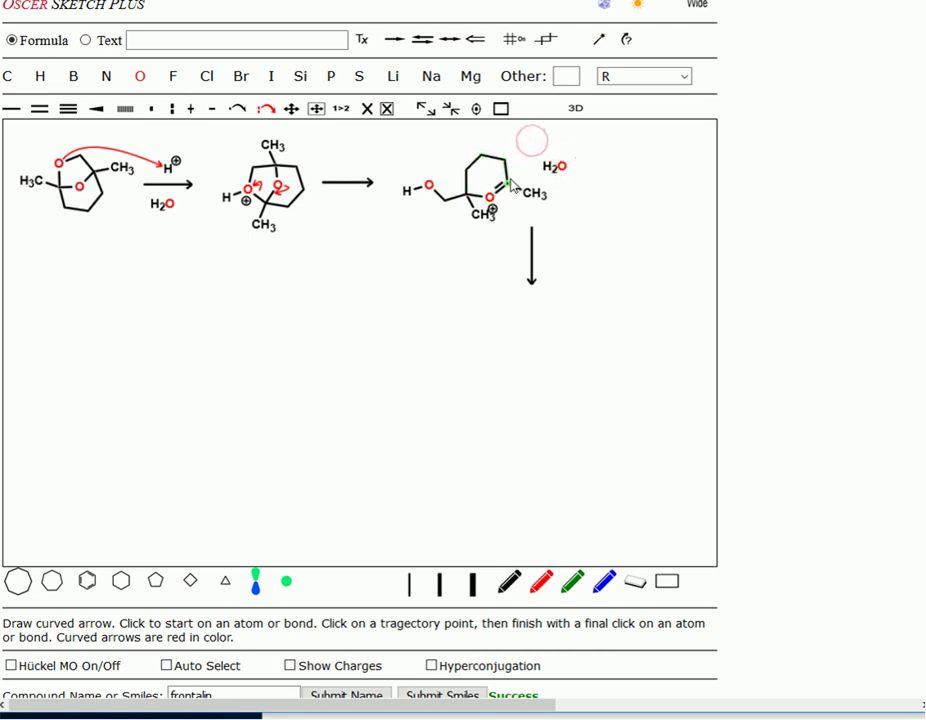
{"action": "left_click", "coordinate": [511, 185]}
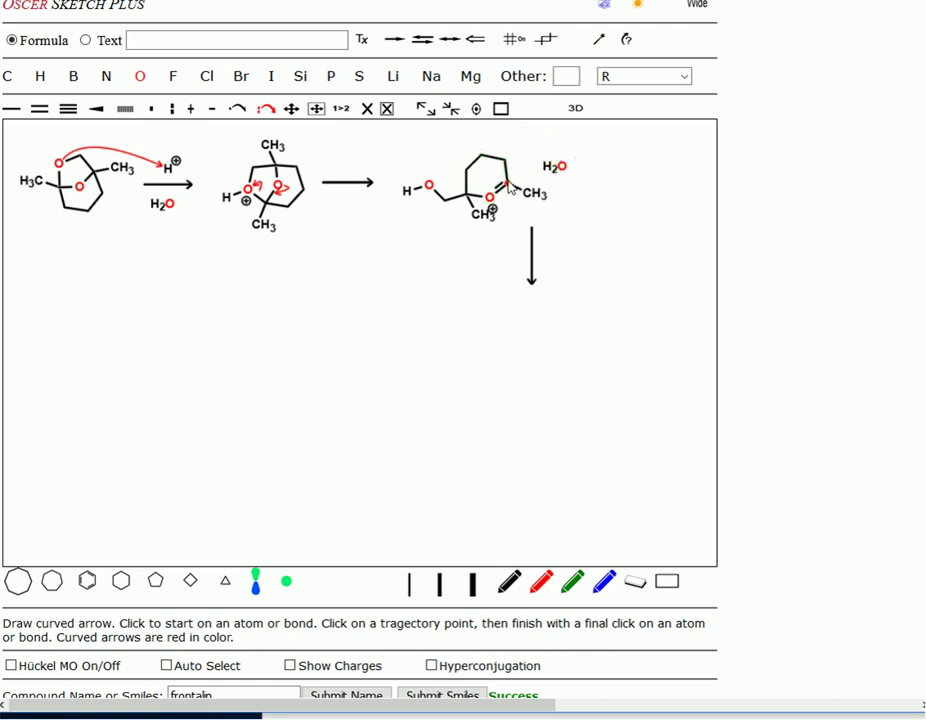
{"action": "left_click", "coordinate": [267, 112]}
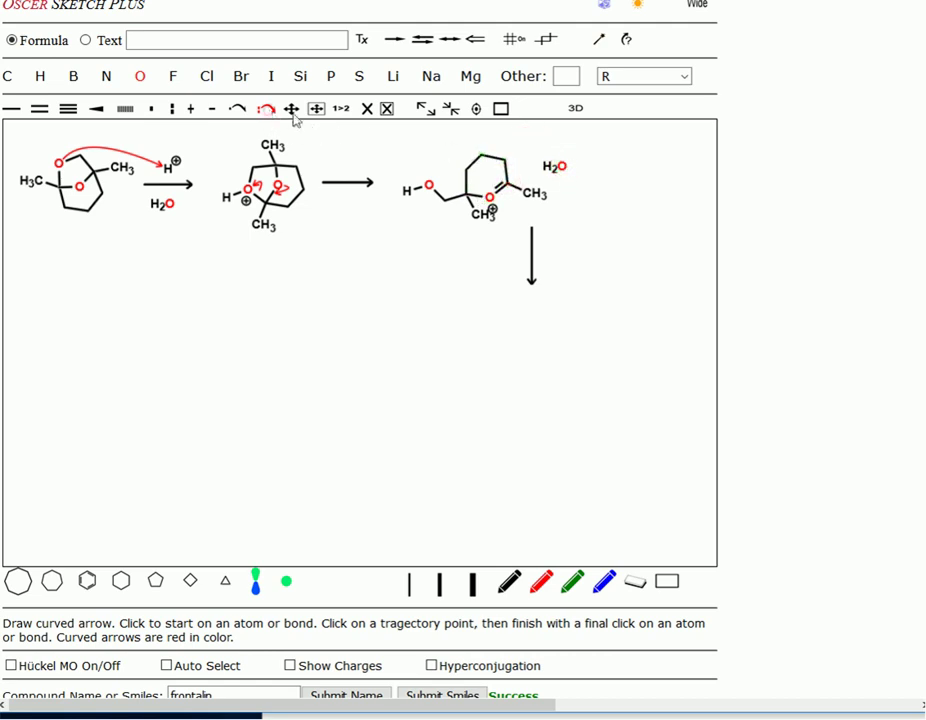
{"action": "left_click", "coordinate": [562, 170]}
{"action": "left_click", "coordinate": [523, 131]}
{"action": "left_click", "coordinate": [509, 183]}
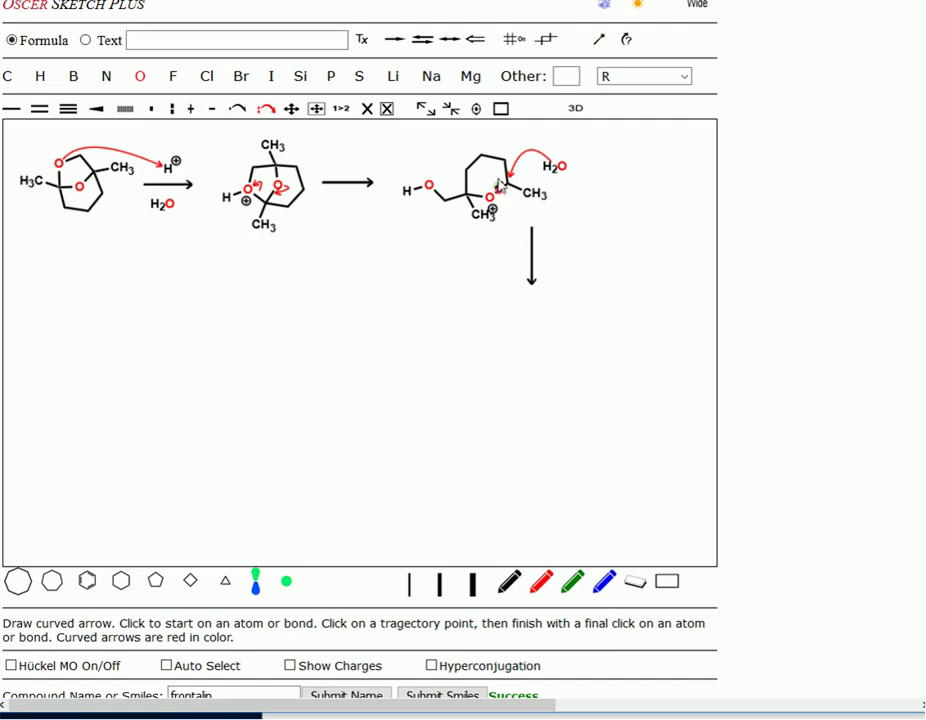
{"action": "left_click", "coordinate": [490, 174]}
{"action": "left_click", "coordinate": [490, 196]}
{"action": "left_click", "coordinate": [627, 41]}
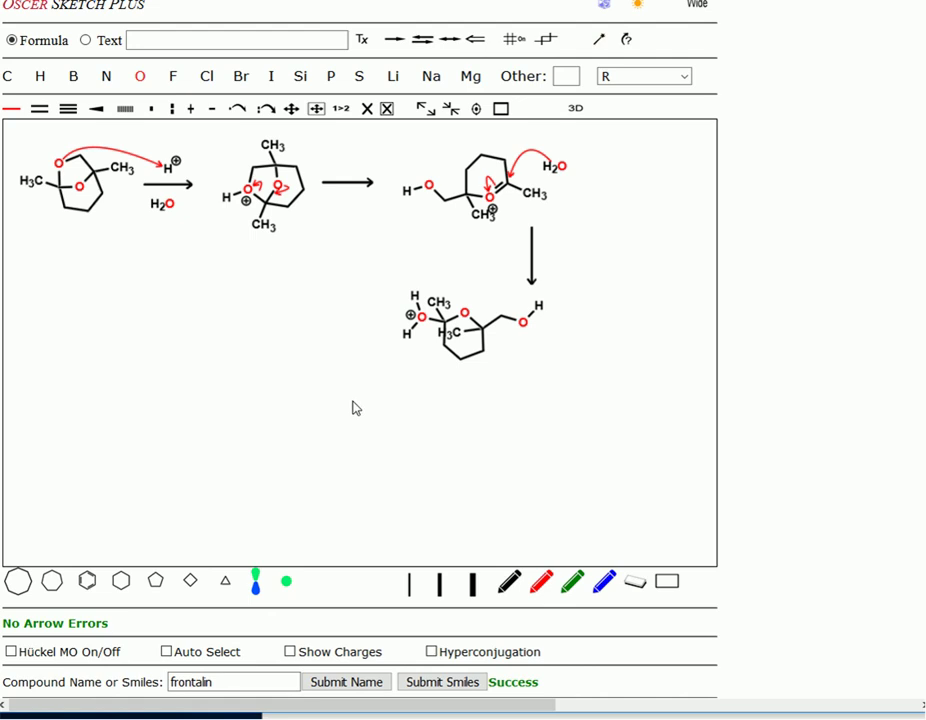
Step: Move the CH3 beside its quaternary carbon and place the protonated adduct under the downward arrow
{"action": "left_click", "coordinate": [291, 110]}
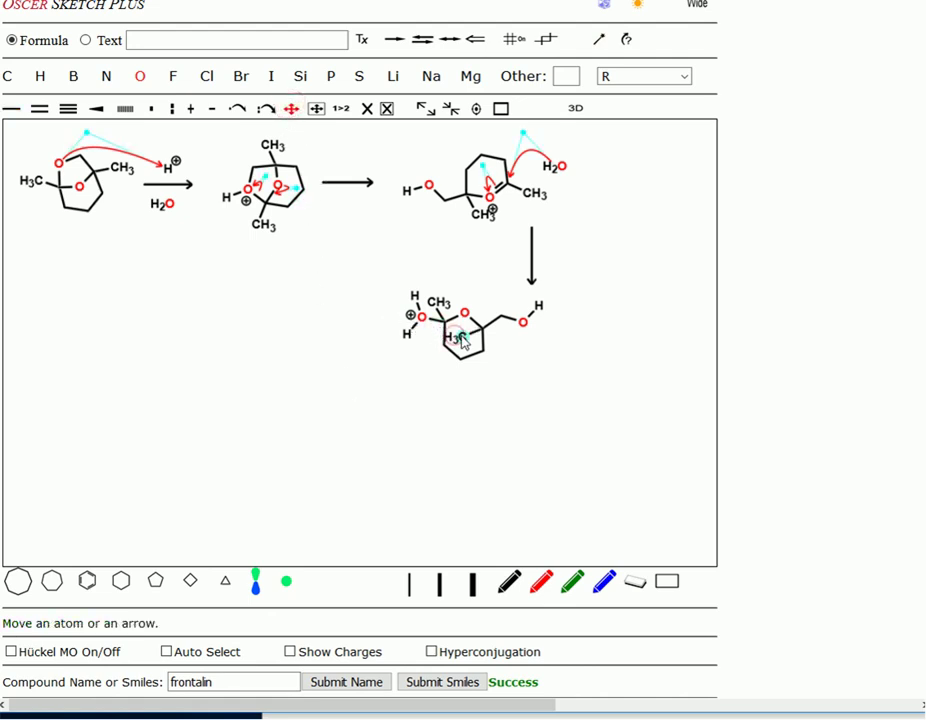
{"action": "left_click_drag", "start_coordinate": [462, 340], "coordinate": [505, 344]}
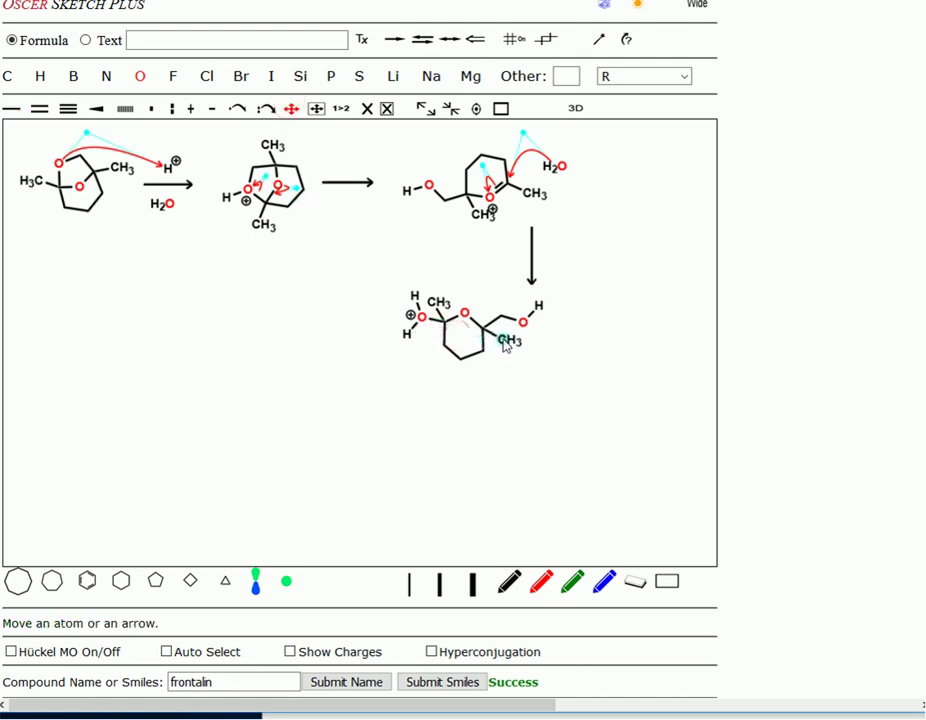
{"action": "left_click", "coordinate": [320, 111]}
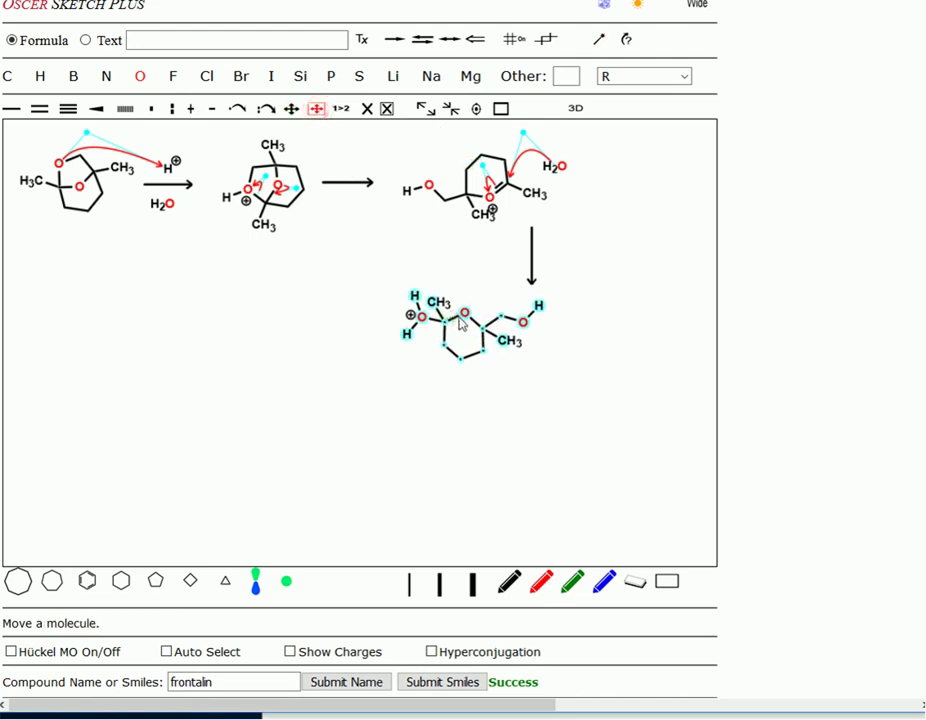
{"action": "left_click_drag", "start_coordinate": [460, 318], "coordinate": [550, 326]}
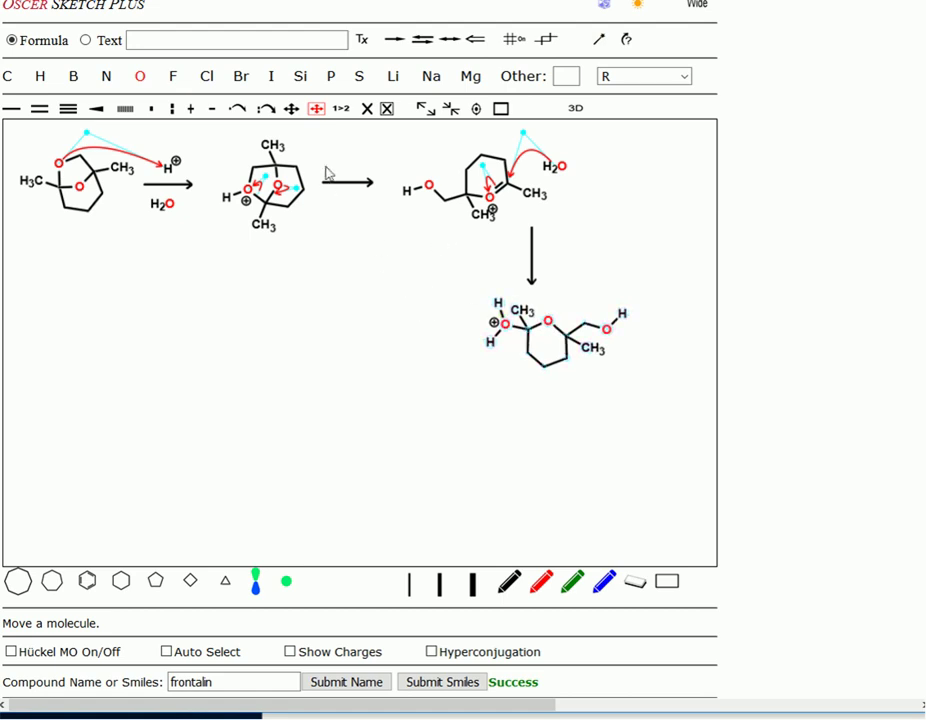
{"action": "left_click", "coordinate": [265, 108]}
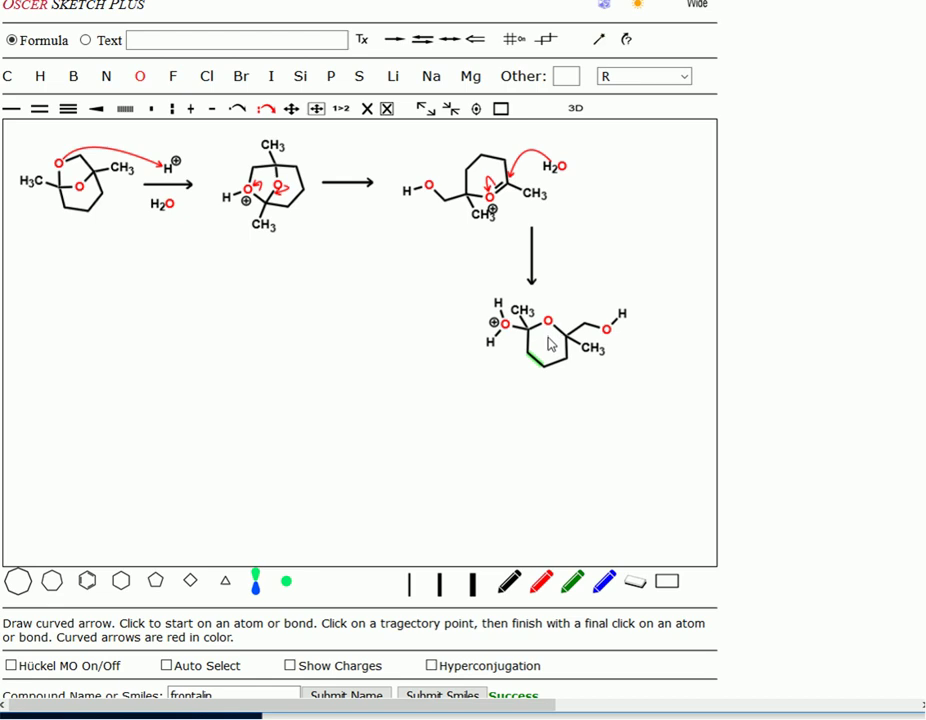
Step: Draw proton-transfer arrows: ring oxygen to the oxonium hydrogen, and H–O bond onto the oxonium oxygen
{"action": "left_click", "coordinate": [262, 109]}
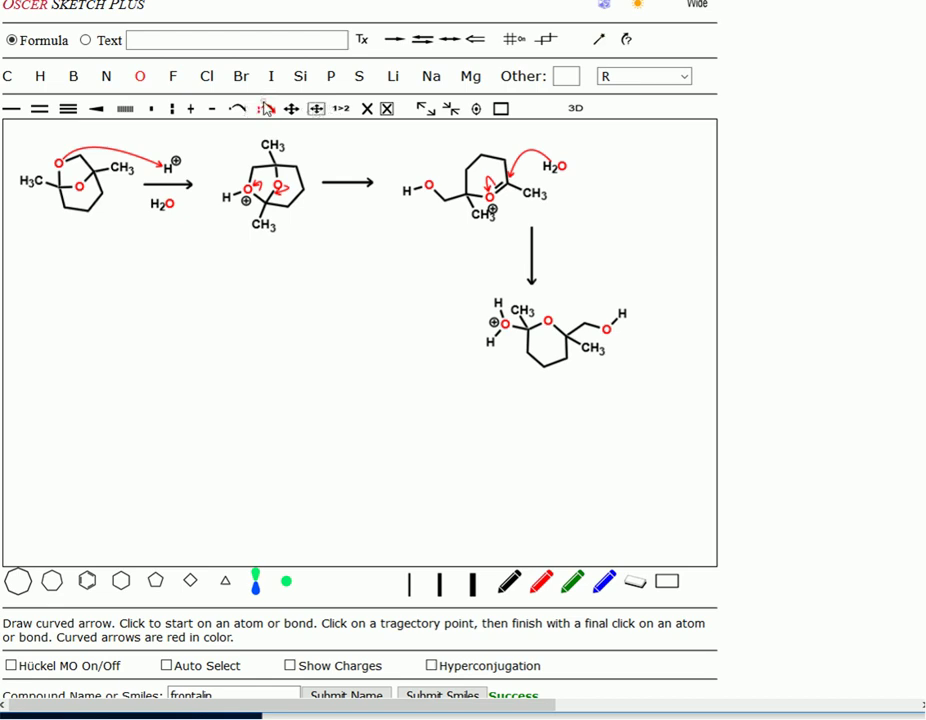
{"action": "left_click", "coordinate": [548, 320]}
{"action": "left_click", "coordinate": [566, 285]}
{"action": "left_click", "coordinate": [497, 302]}
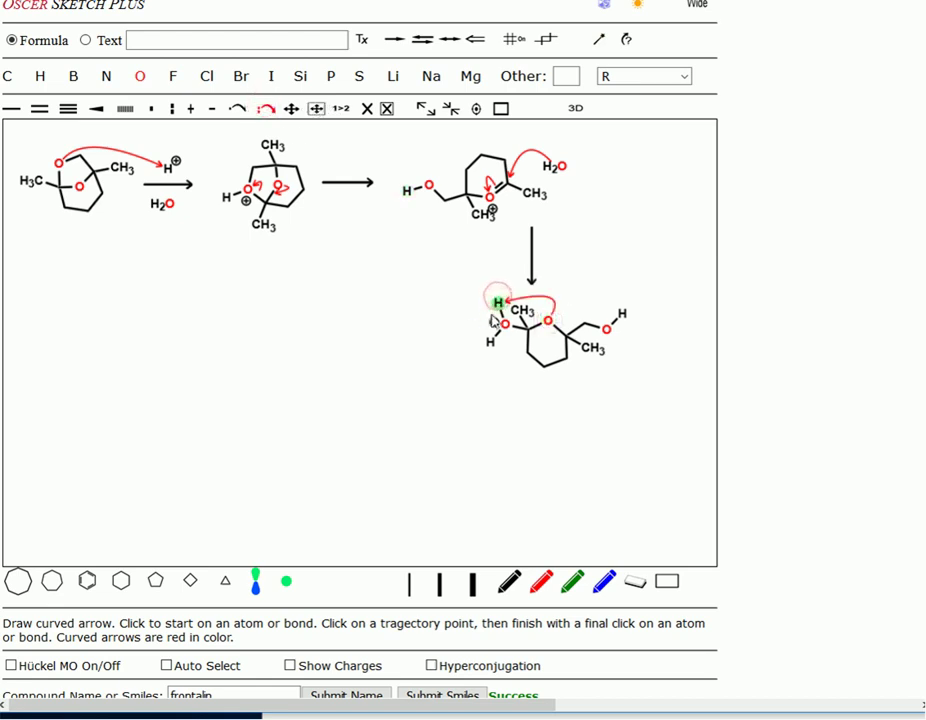
{"action": "left_click", "coordinate": [501, 312]}
{"action": "left_click", "coordinate": [467, 306]}
{"action": "left_click", "coordinate": [504, 324]}
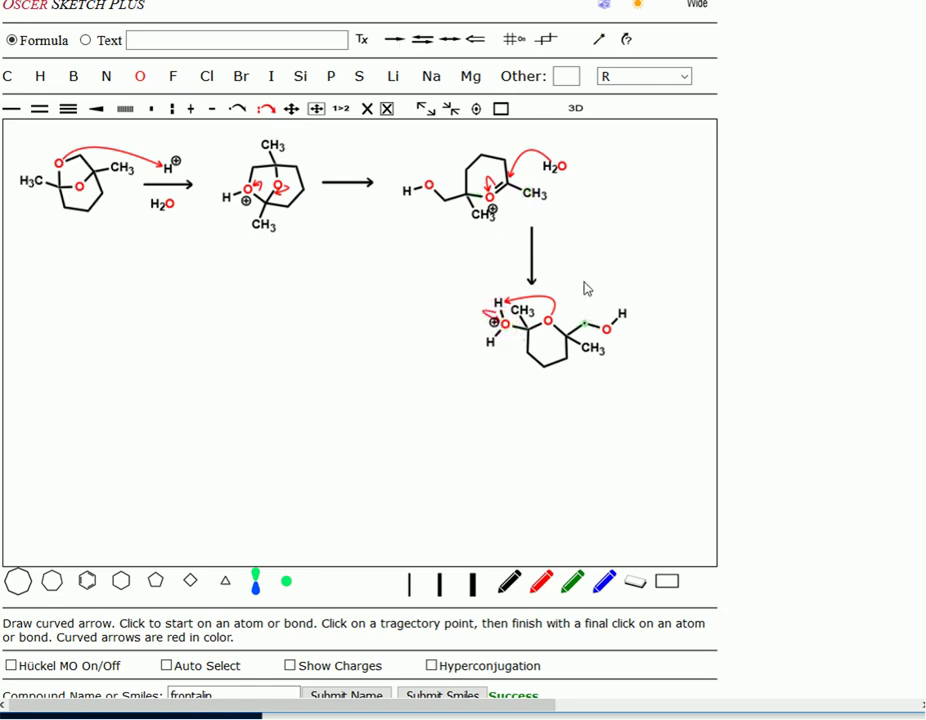
Step: Add a leftward reaction arrow and generate the hemiketal with a protonated ring oxygen
{"action": "left_click", "coordinate": [395, 40]}
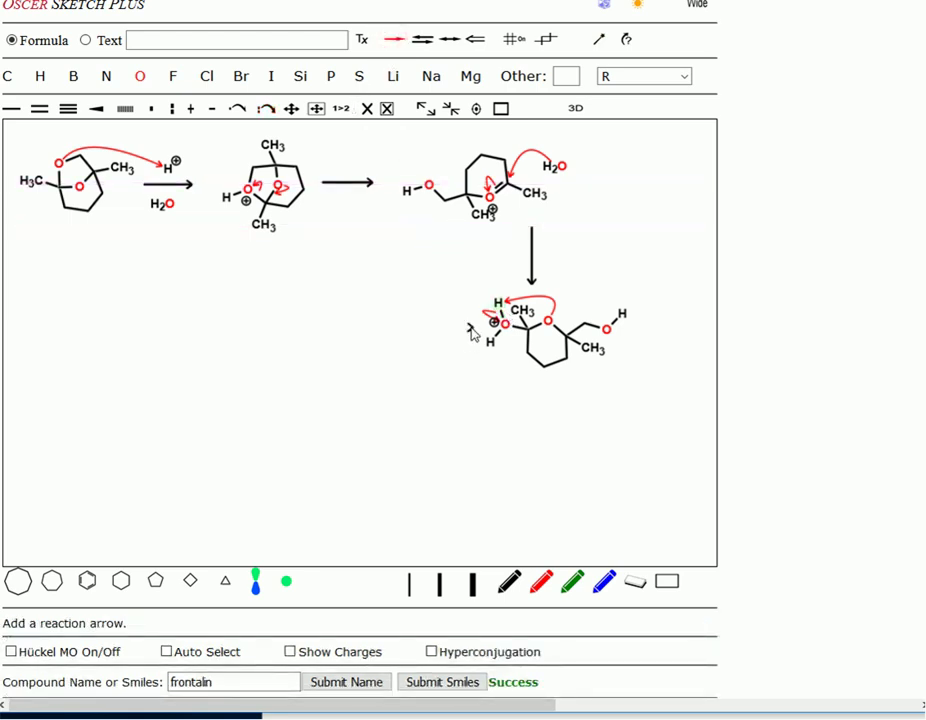
{"action": "left_click_drag", "start_coordinate": [471, 328], "coordinate": [429, 331]}
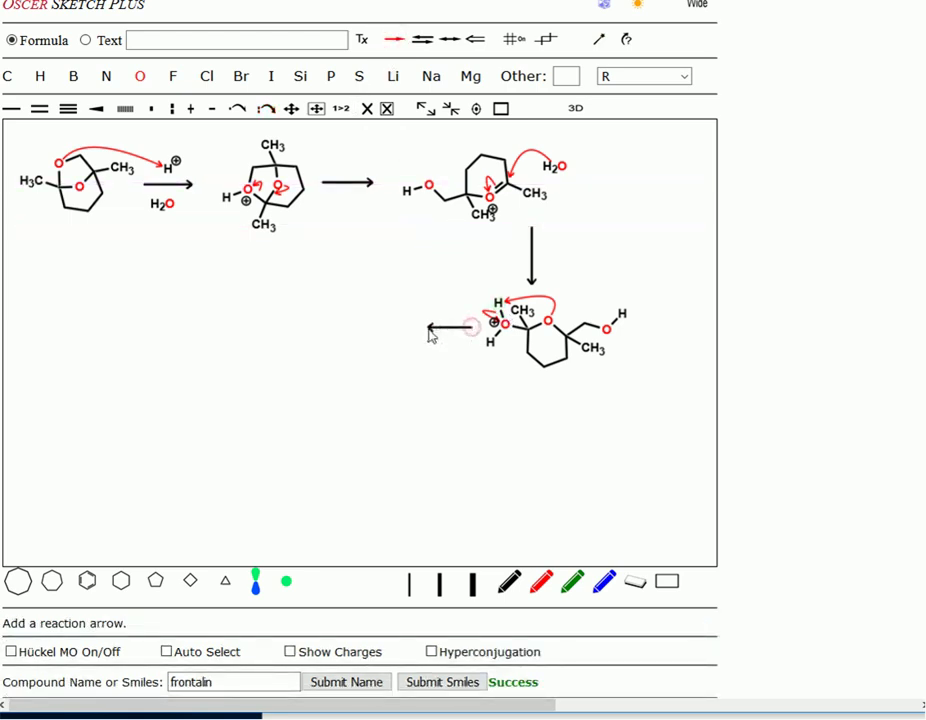
{"action": "left_click", "coordinate": [627, 41]}
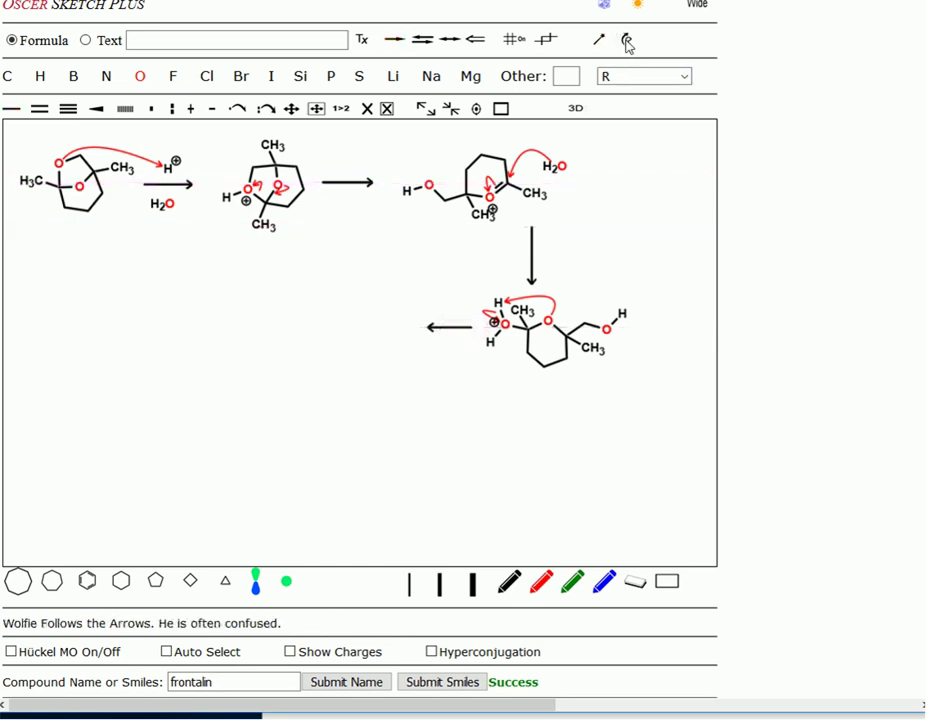
{"action": "left_click", "coordinate": [588, 310]}
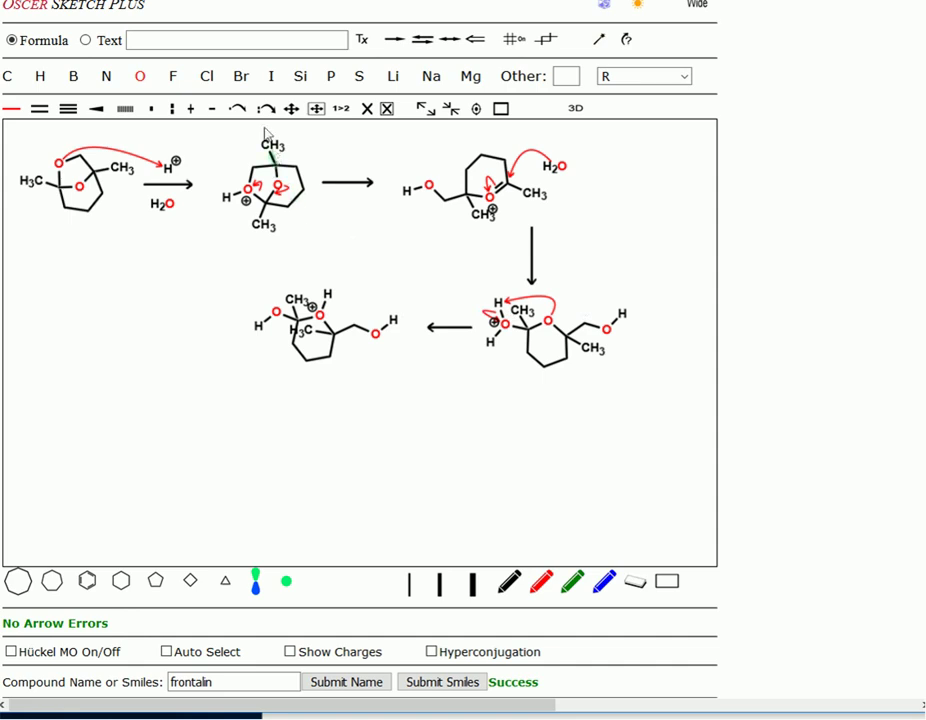
Step: Shift the hemiketal slightly right and move its overlapping methyl to the ring's lower right
{"action": "left_click", "coordinate": [316, 109]}
{"action": "left_click_drag", "start_coordinate": [337, 343], "coordinate": [360, 340]}
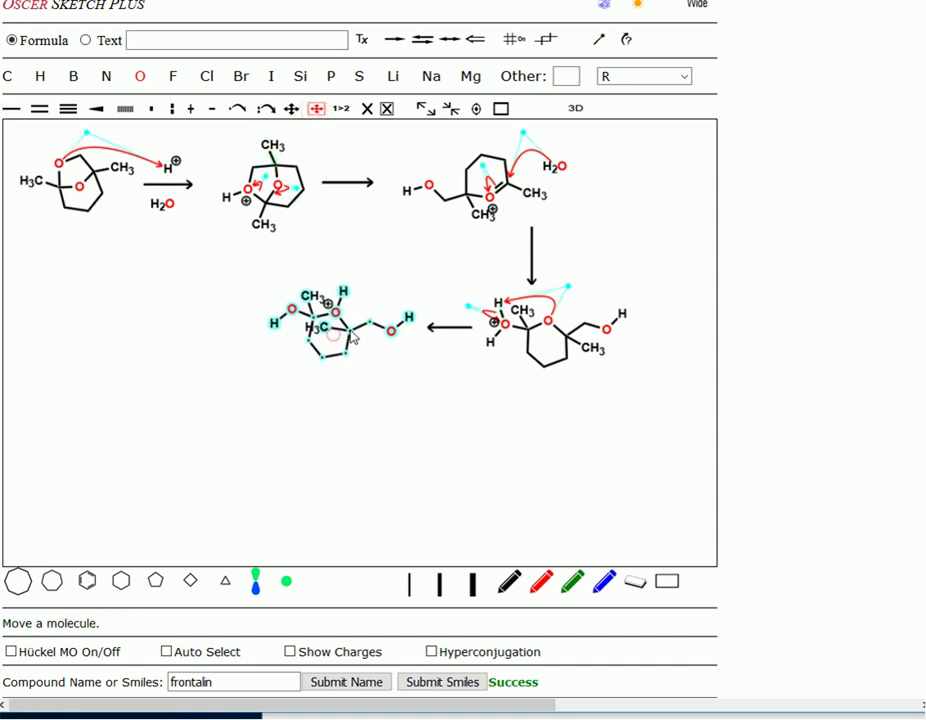
{"action": "left_click", "coordinate": [291, 108]}
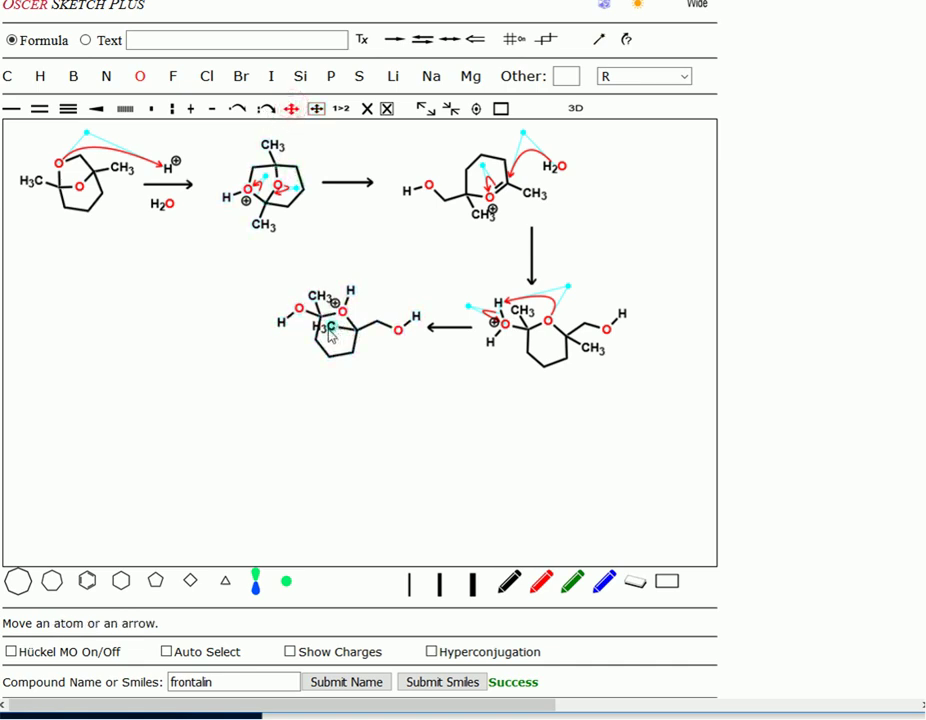
{"action": "left_click_drag", "start_coordinate": [336, 330], "coordinate": [376, 349]}
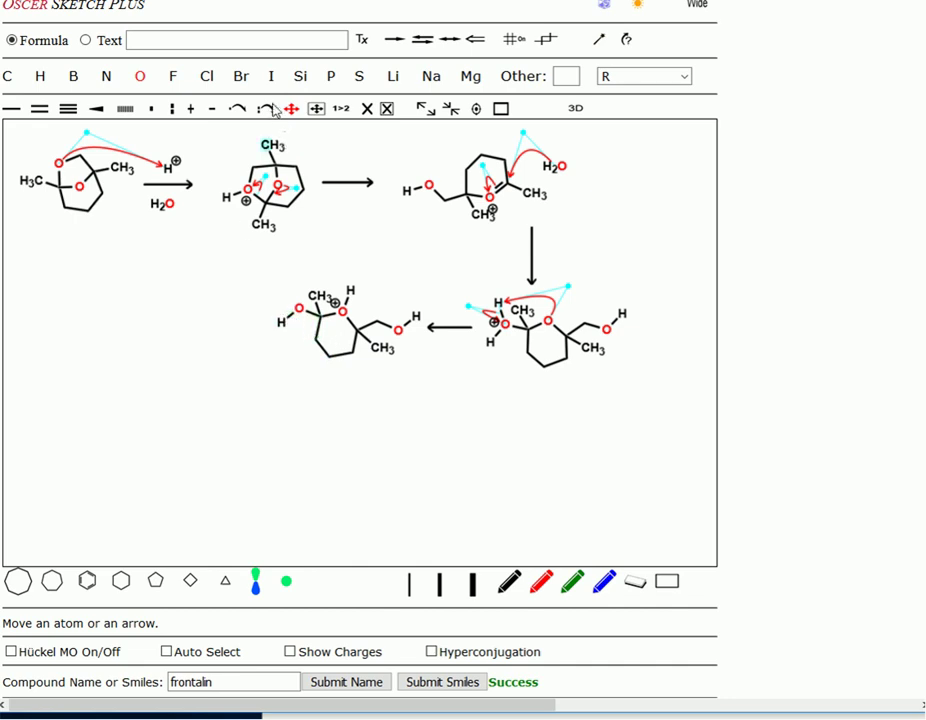
Step: Draw ring-opening arrows from the hydroxyl O to the C–O bond and from that bond to the ring oxygen
{"action": "left_click", "coordinate": [267, 109]}
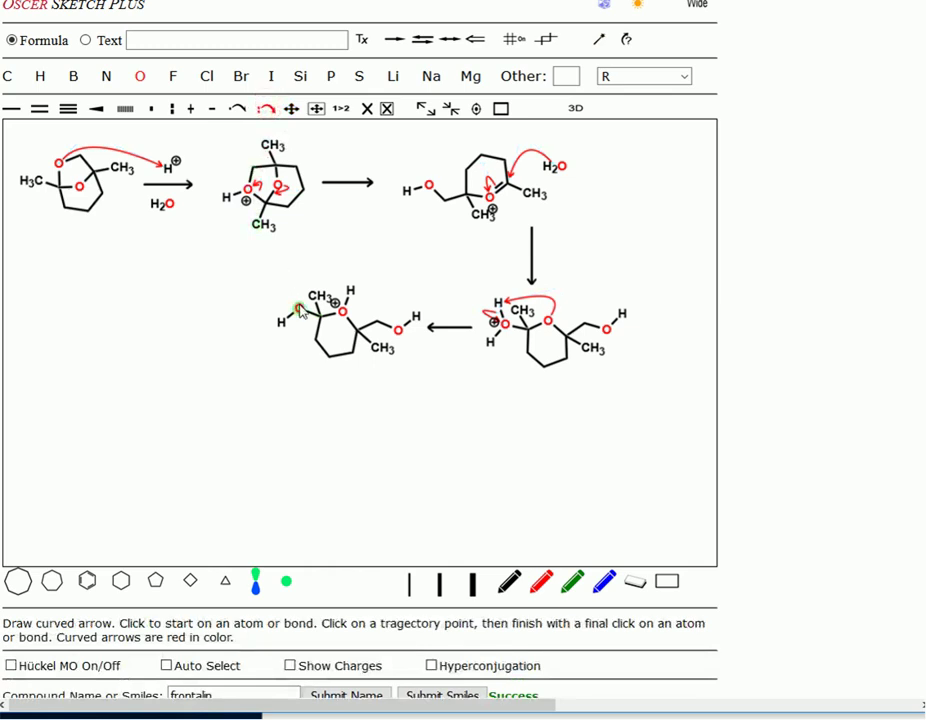
{"action": "left_click", "coordinate": [298, 306]}
{"action": "left_click", "coordinate": [296, 284]}
{"action": "left_click", "coordinate": [313, 318]}
{"action": "left_click", "coordinate": [333, 322]}
{"action": "left_click", "coordinate": [341, 336]}
{"action": "left_click", "coordinate": [342, 312]}
Step: Add another leftward reaction arrow and generate the open-chain protonated ketone diol
{"action": "left_click", "coordinate": [398, 41]}
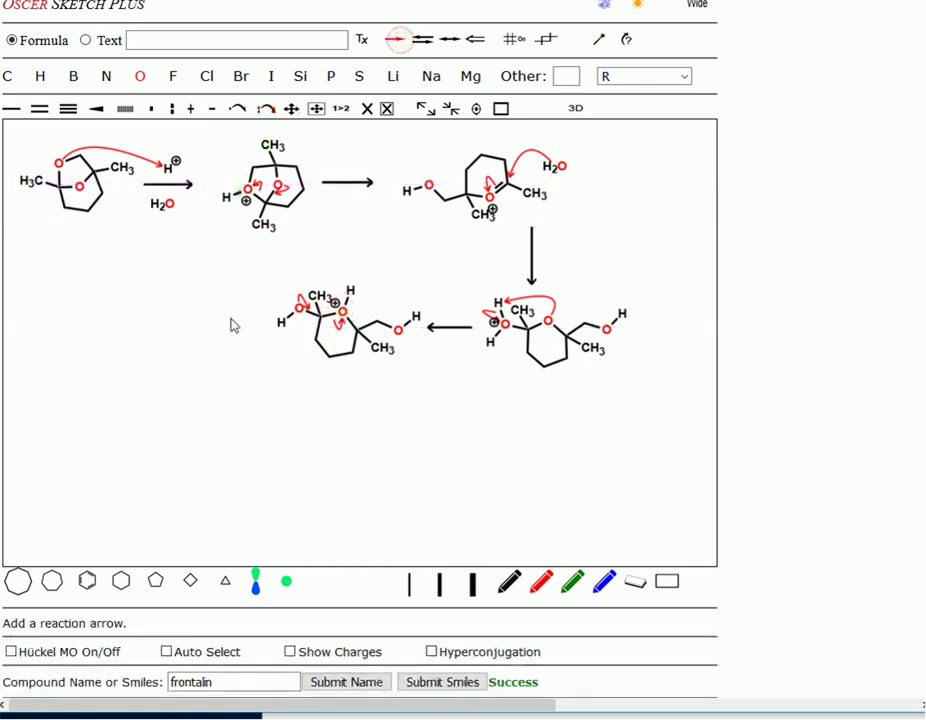
{"action": "left_click_drag", "start_coordinate": [260, 328], "coordinate": [225, 328]}
{"action": "left_click", "coordinate": [628, 41]}
{"action": "left_click", "coordinate": [380, 317]}
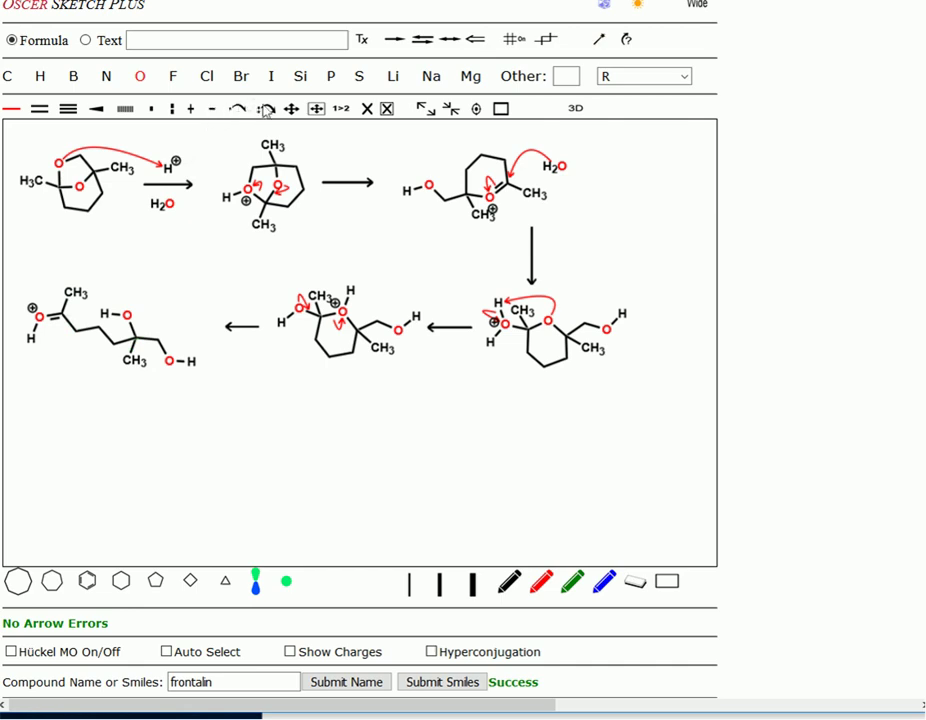
Step: Draw the O–H deprotonation arrow, a downward reaction arrow, and generate the neutral keto diol plus H⁺
{"action": "left_click", "coordinate": [266, 109]}
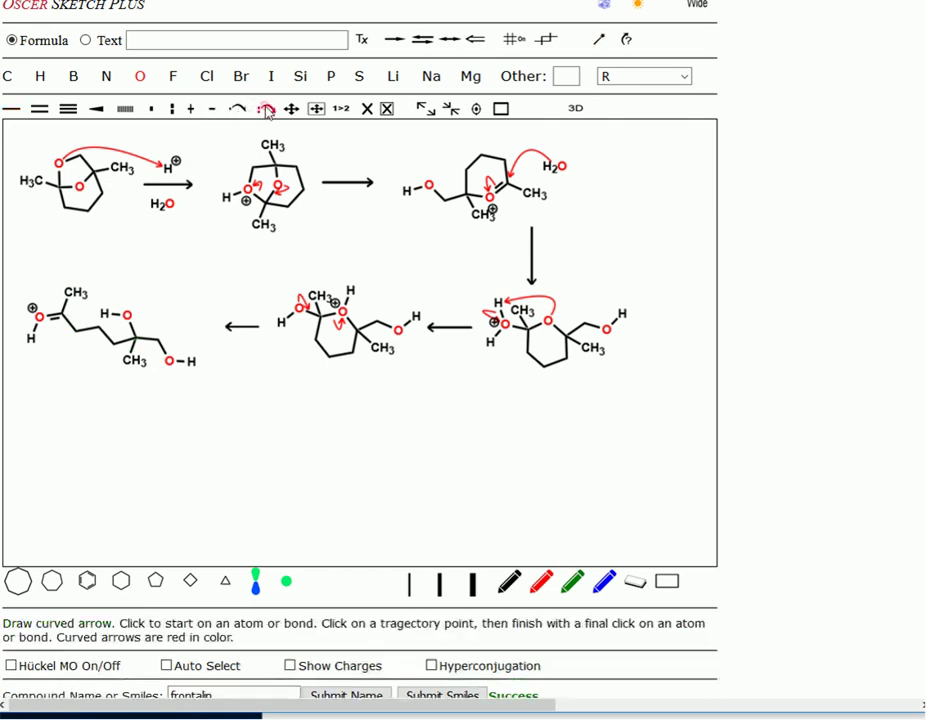
{"action": "left_click", "coordinate": [35, 336]}
{"action": "left_click", "coordinate": [55, 340]}
{"action": "left_click", "coordinate": [40, 322]}
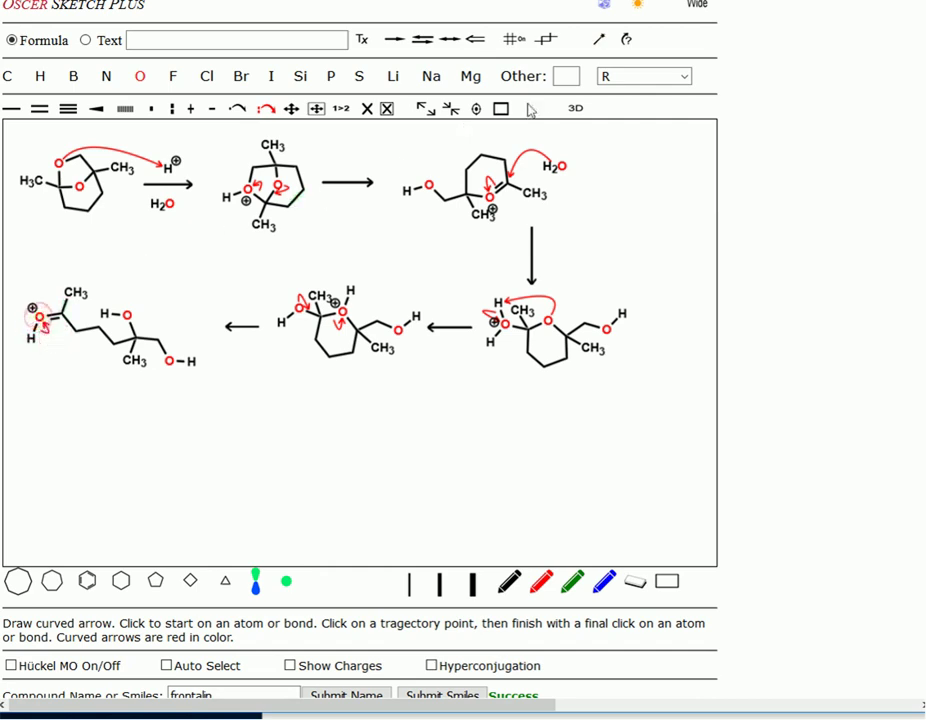
{"action": "left_click", "coordinate": [396, 39]}
{"action": "left_click_drag", "start_coordinate": [98, 369], "coordinate": [99, 434]}
{"action": "left_click", "coordinate": [626, 40]}
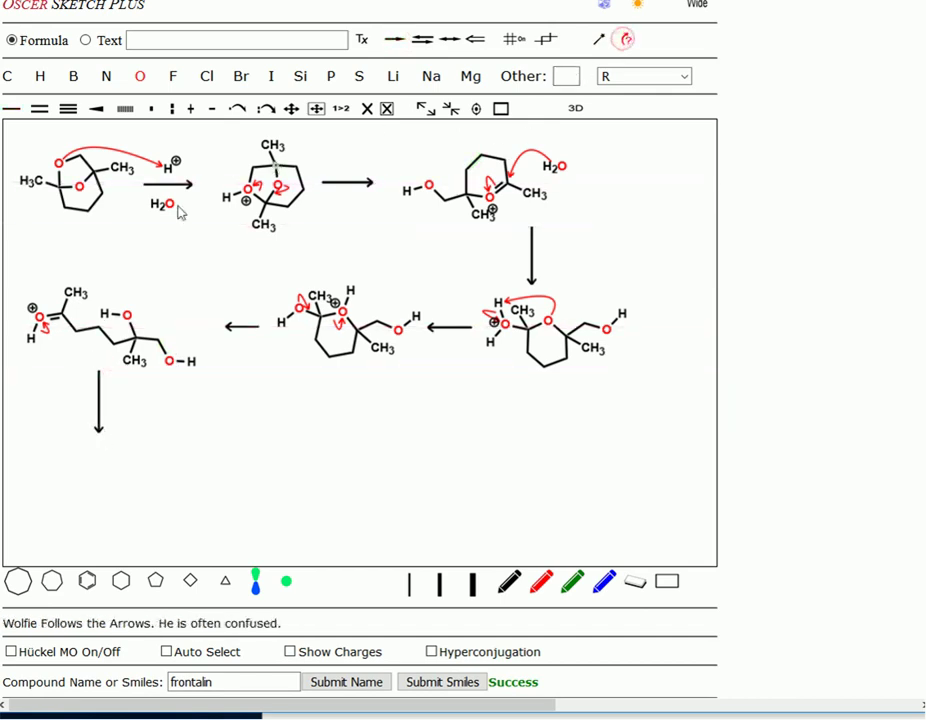
{"action": "left_click", "coordinate": [166, 329]}
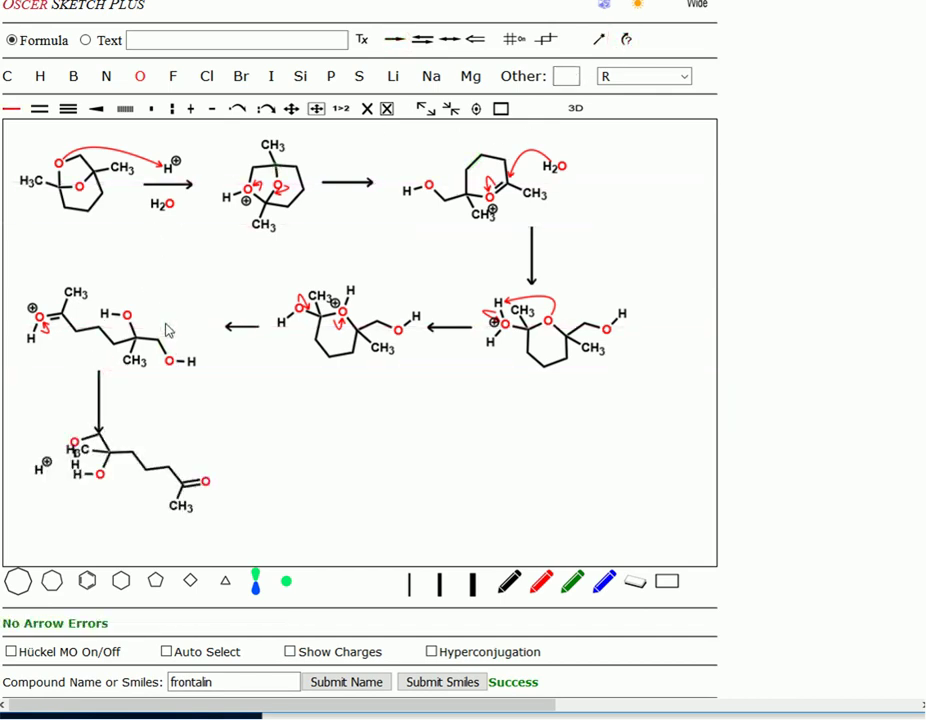
Step: Shift the keto diol right and down, tidy it with Best View, and drag its CH3 below its carbon
{"action": "left_click", "coordinate": [316, 109]}
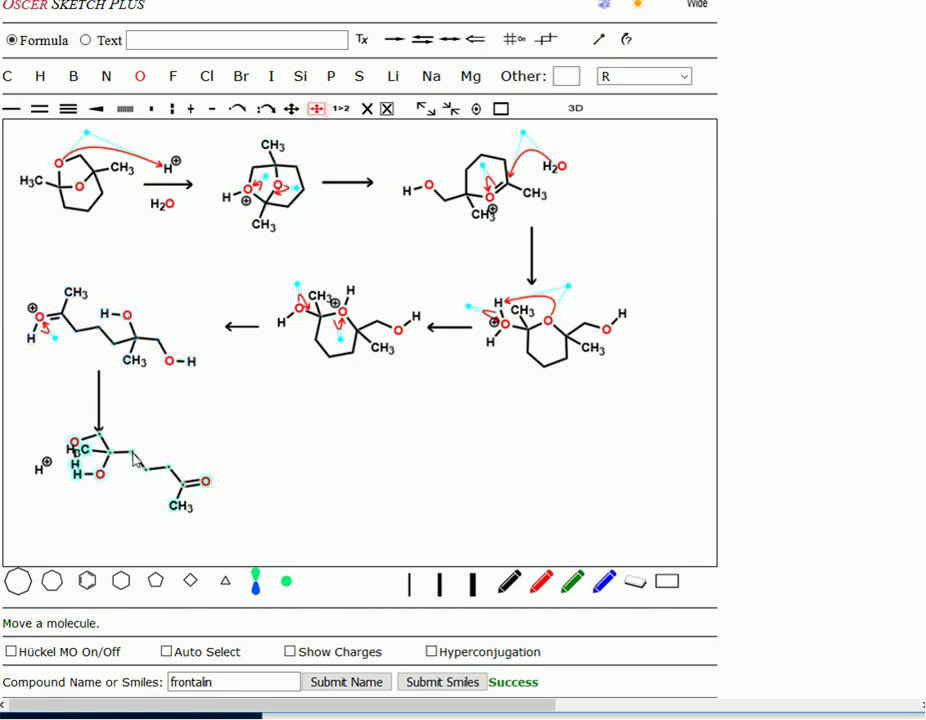
{"action": "left_click_drag", "start_coordinate": [135, 460], "coordinate": [166, 470]}
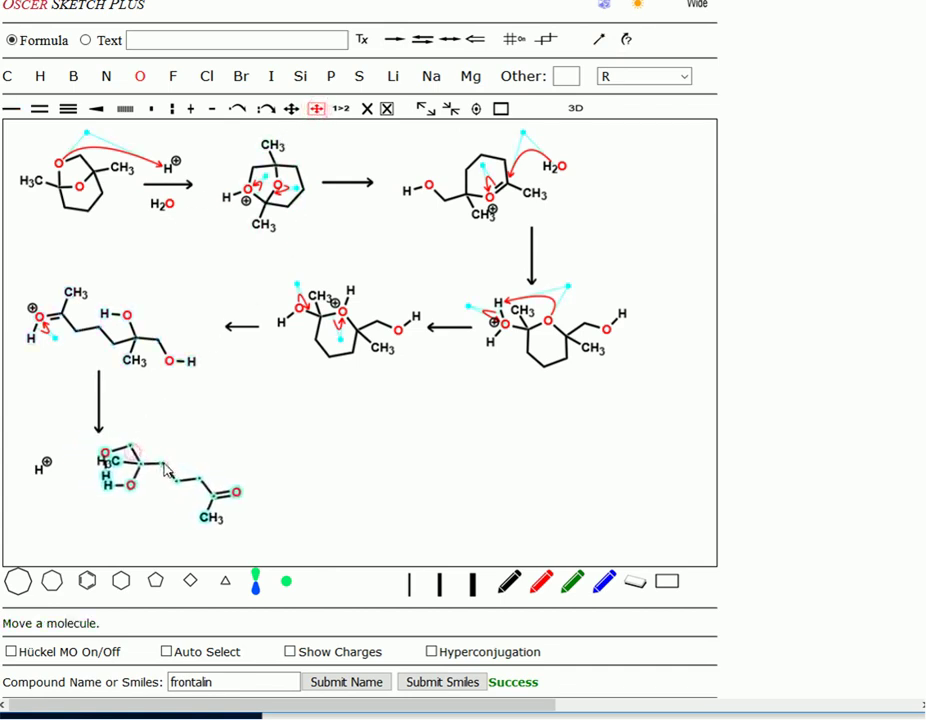
{"action": "left_click", "coordinate": [600, 40]}
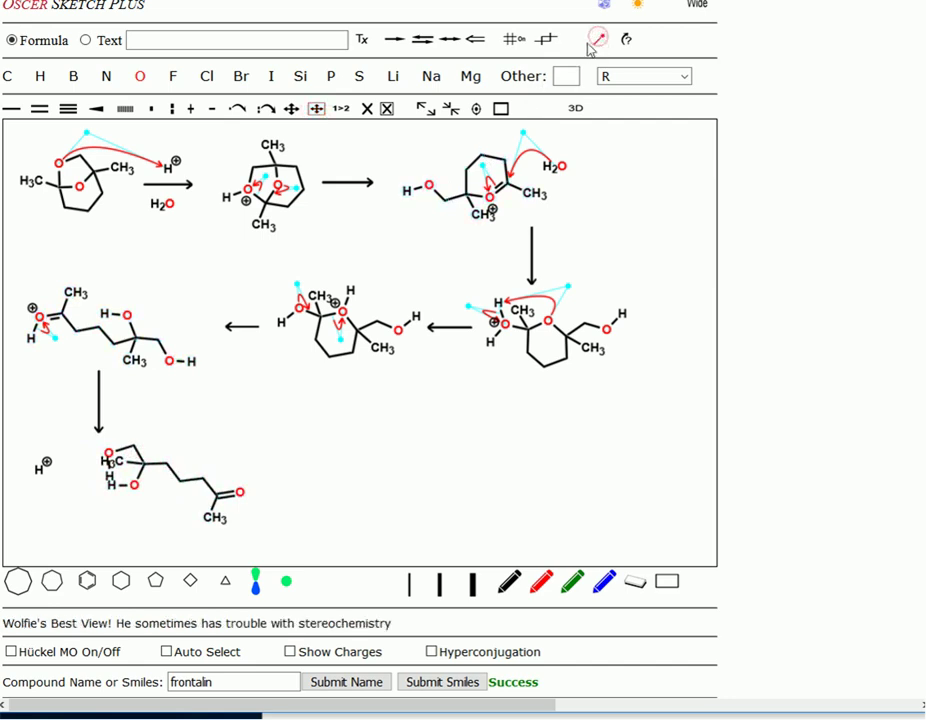
{"action": "left_click", "coordinate": [216, 500]}
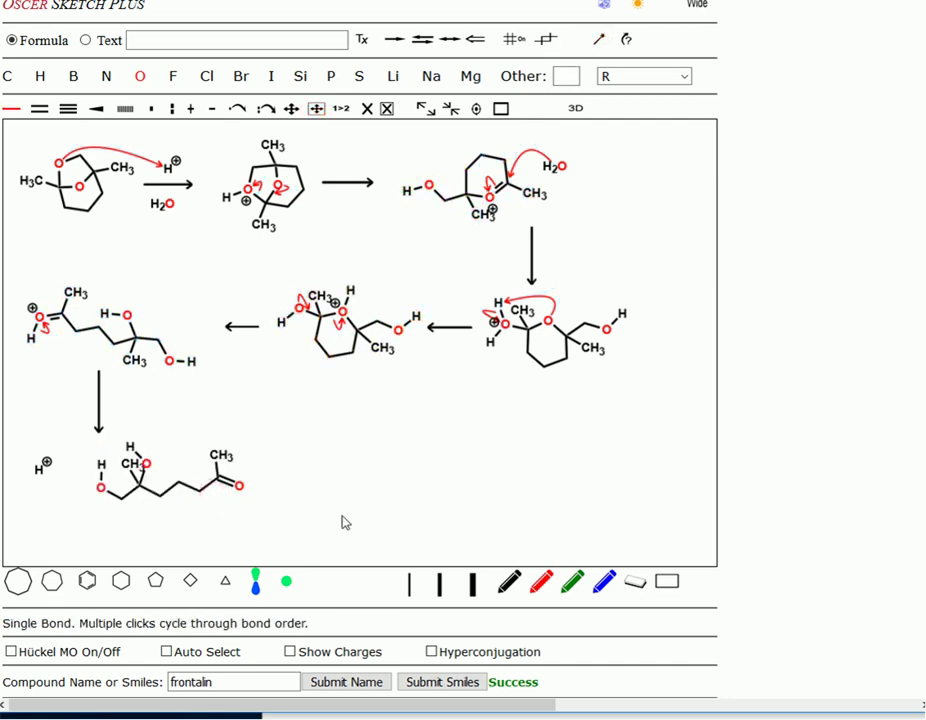
{"action": "left_click", "coordinate": [291, 108]}
{"action": "left_click_drag", "start_coordinate": [135, 463], "coordinate": [138, 513]}
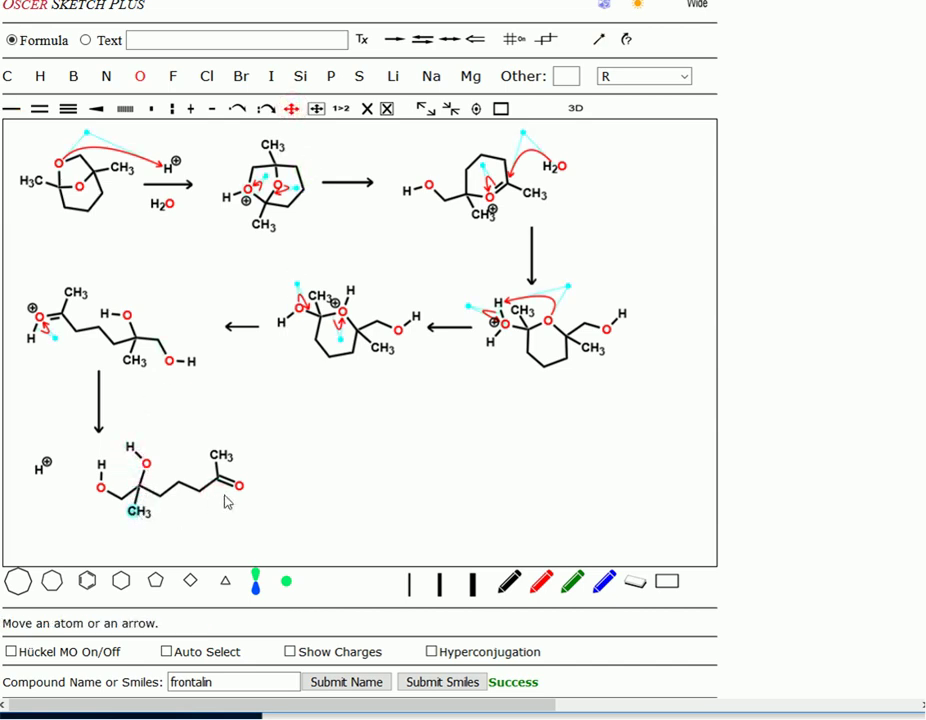